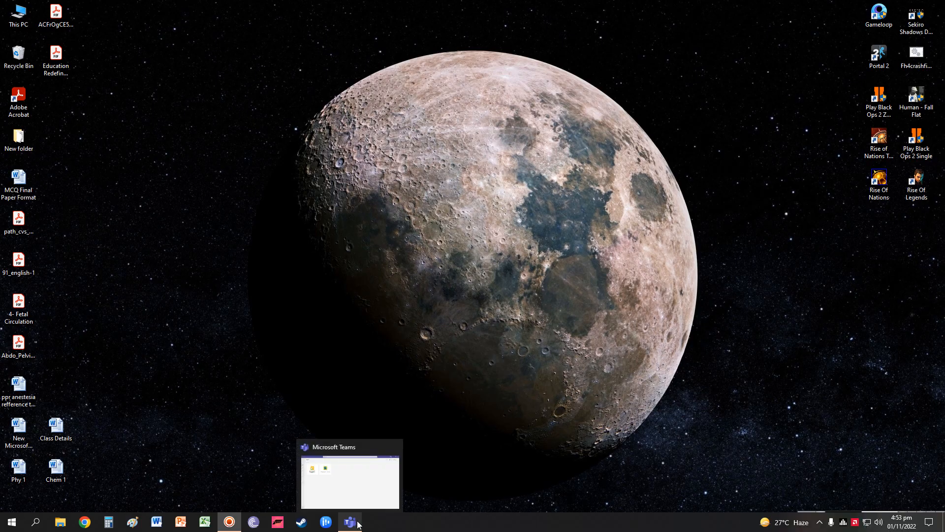
Restore the Microsoft Teams window and go to the Join or create a team page
click(359, 525)
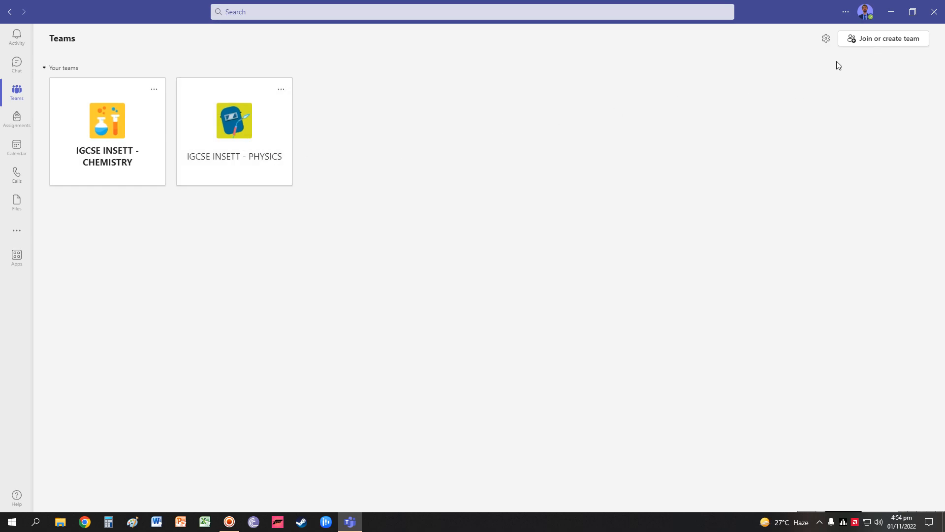
click(888, 43)
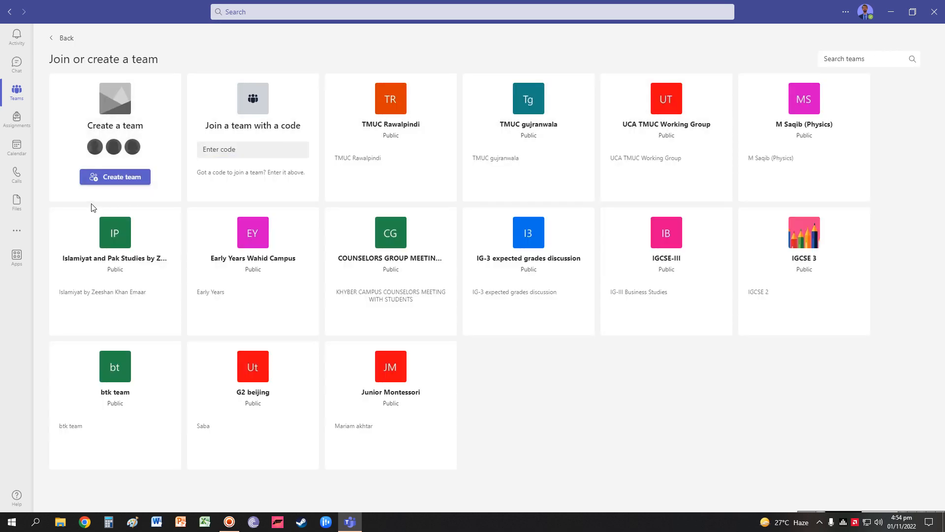
Create a Class-type team, correcting its name to 'Grade 8 Hongkong'
click(113, 178)
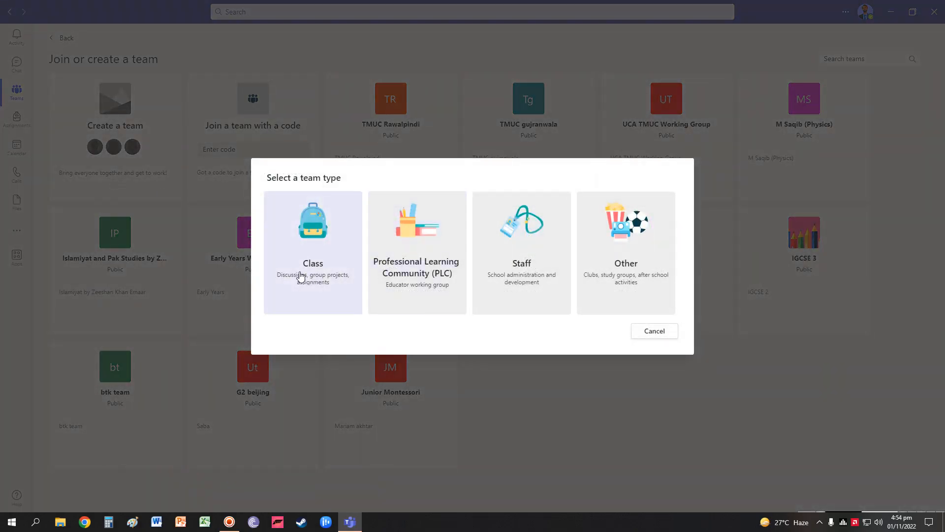
click(300, 276)
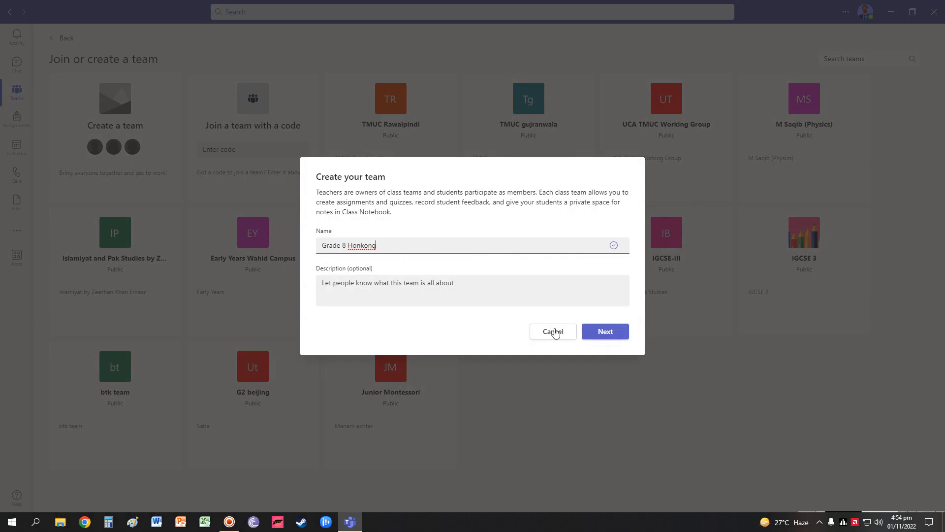
click(361, 248)
text(g)
click(606, 332)
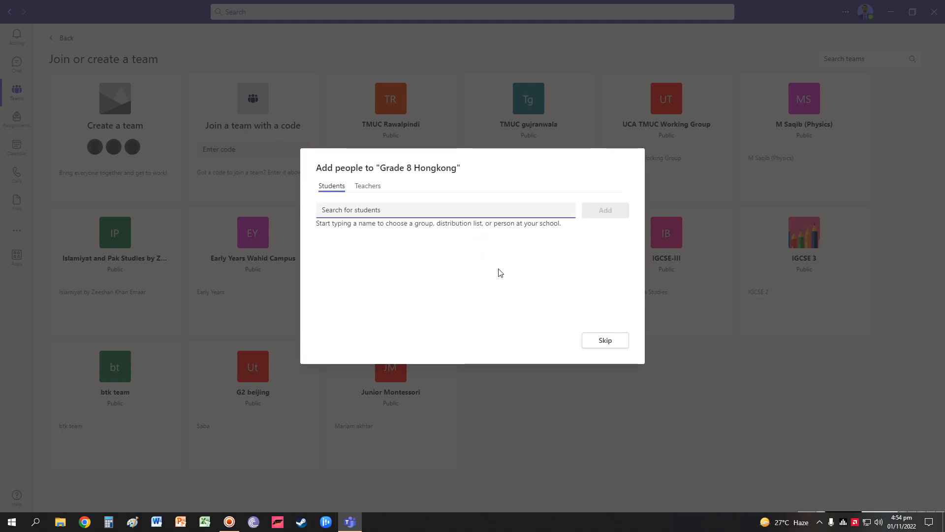
Skip adding people and open the Grade 8 Hongkong team from the teams list
click(368, 187)
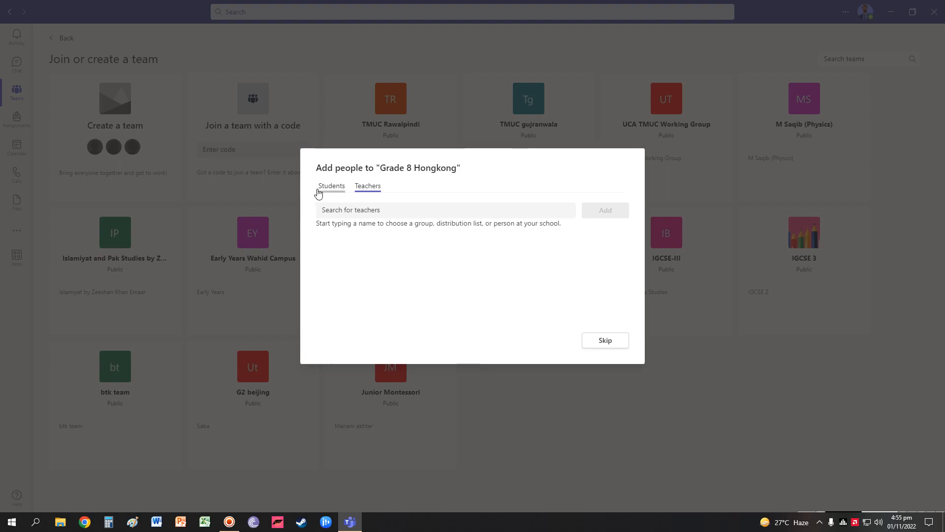
click(606, 341)
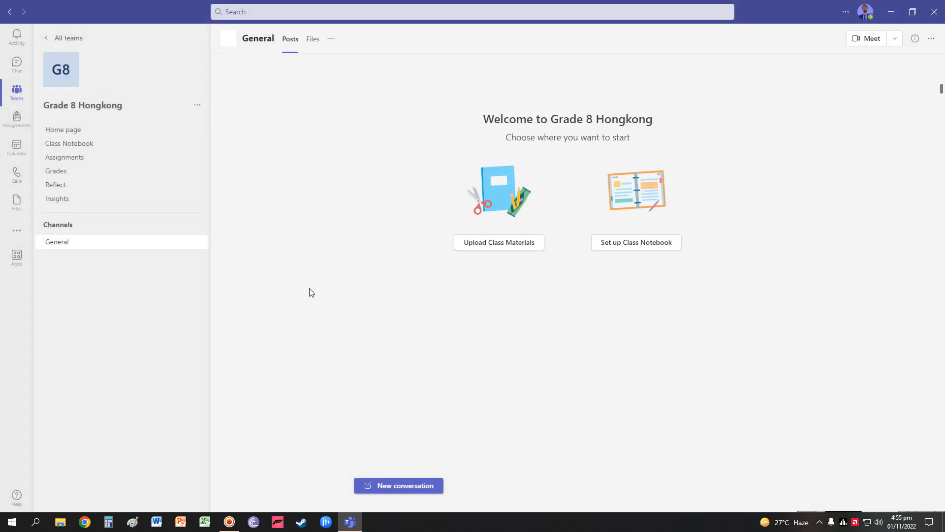
click(14, 98)
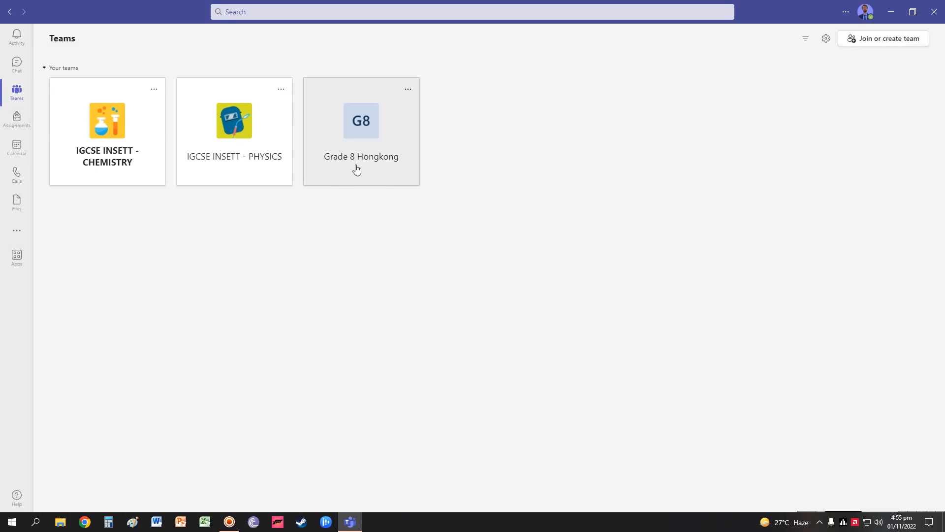
click(384, 141)
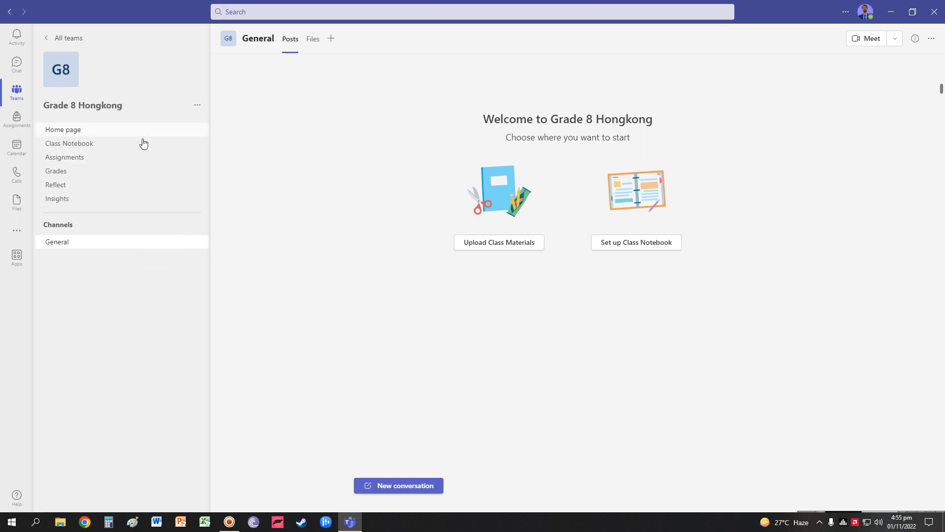
click(199, 109)
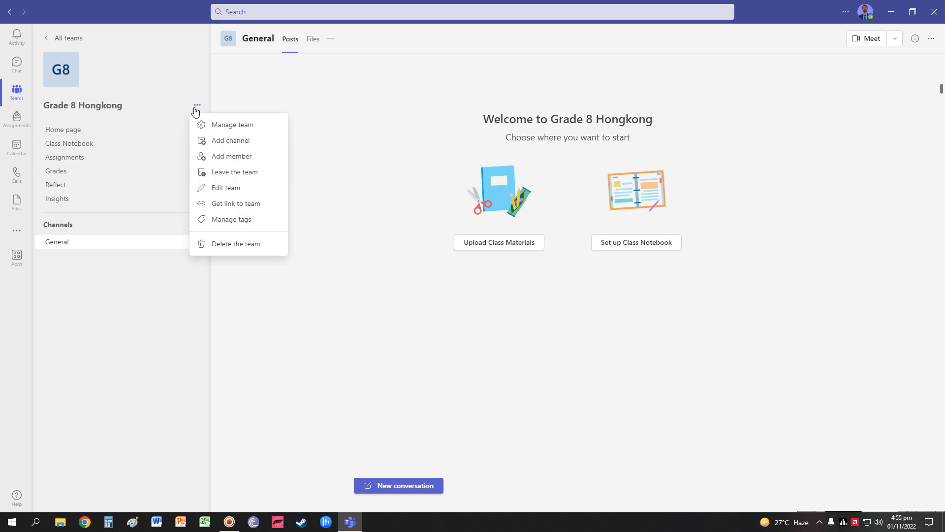
Open Manage team for Grade 8 Hongkong and begin adding members
click(226, 127)
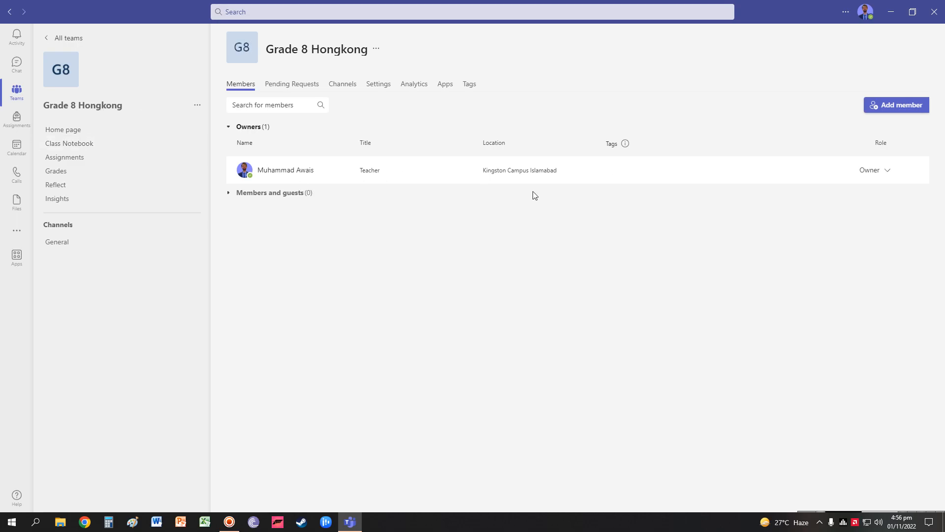
click(909, 113)
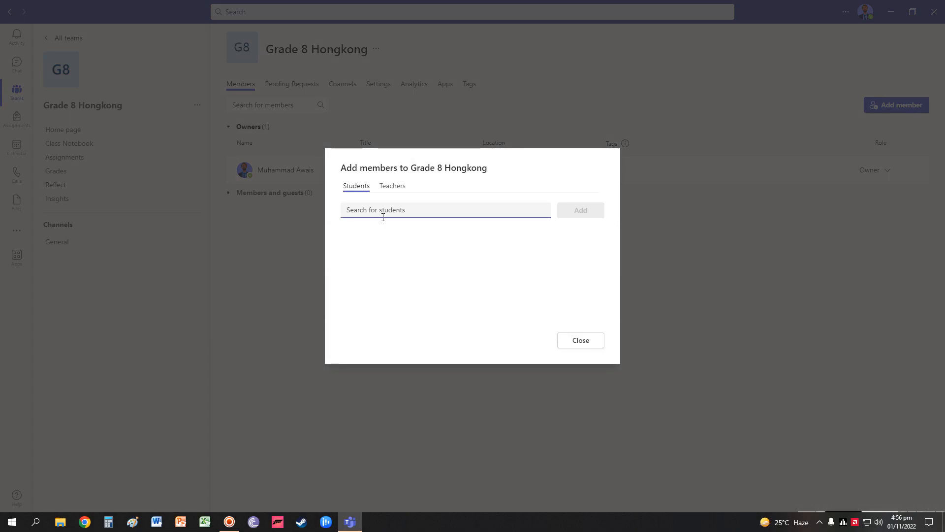
Search the Teachers list and add the second teacher to Grade 8 Hongkong
click(394, 186)
text(khura)
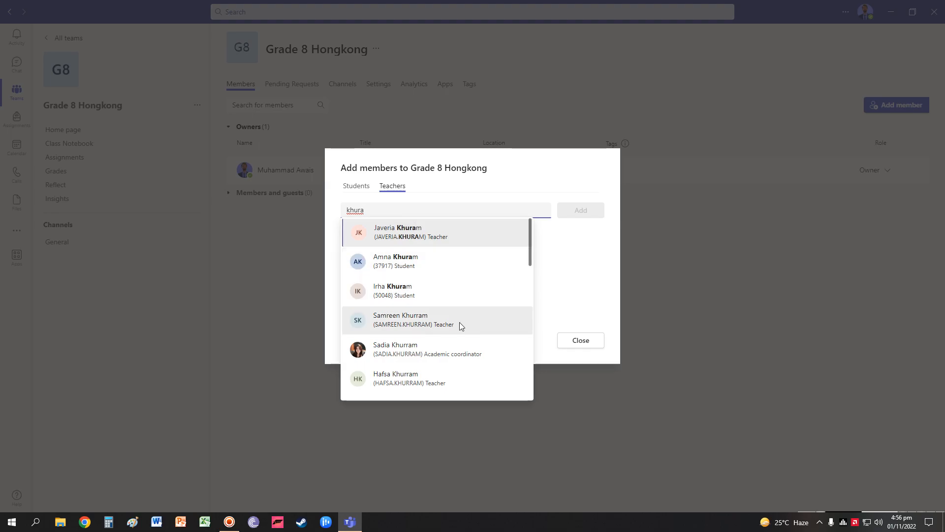
text(m s)
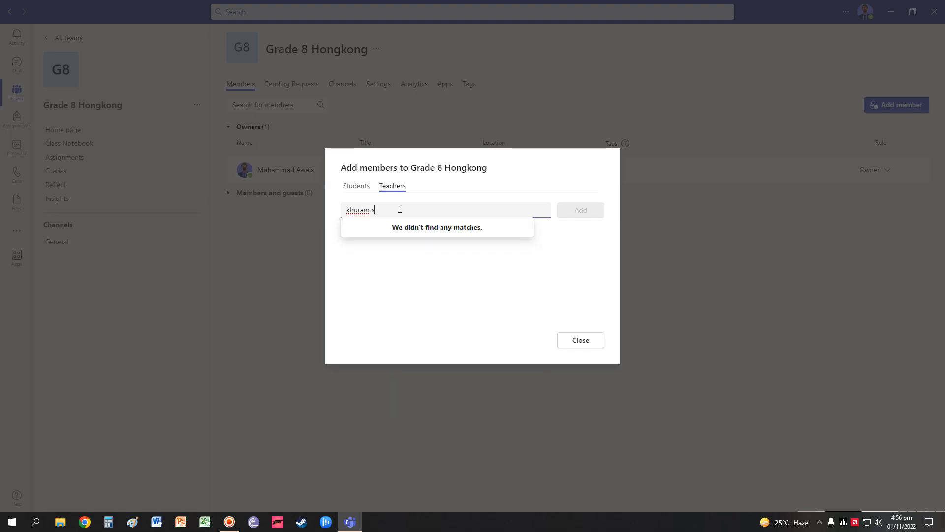
key(BackSpace)
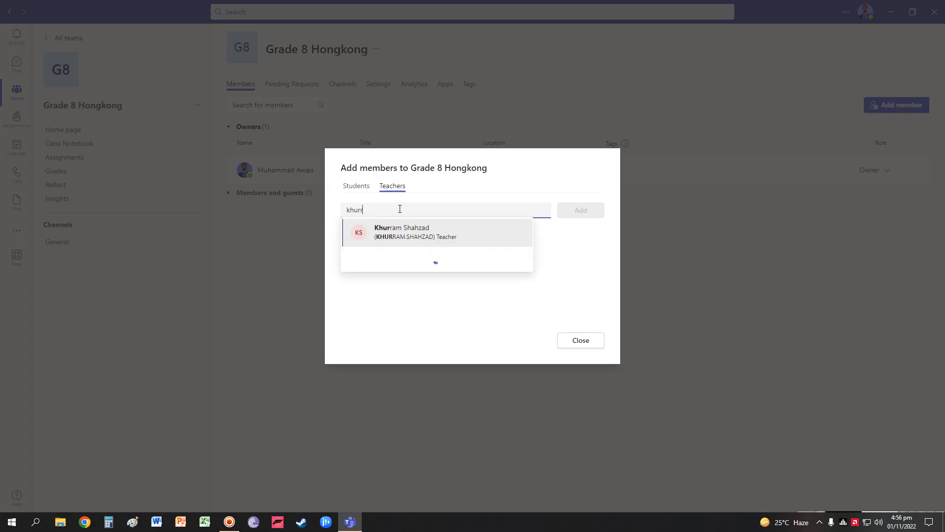
click(407, 236)
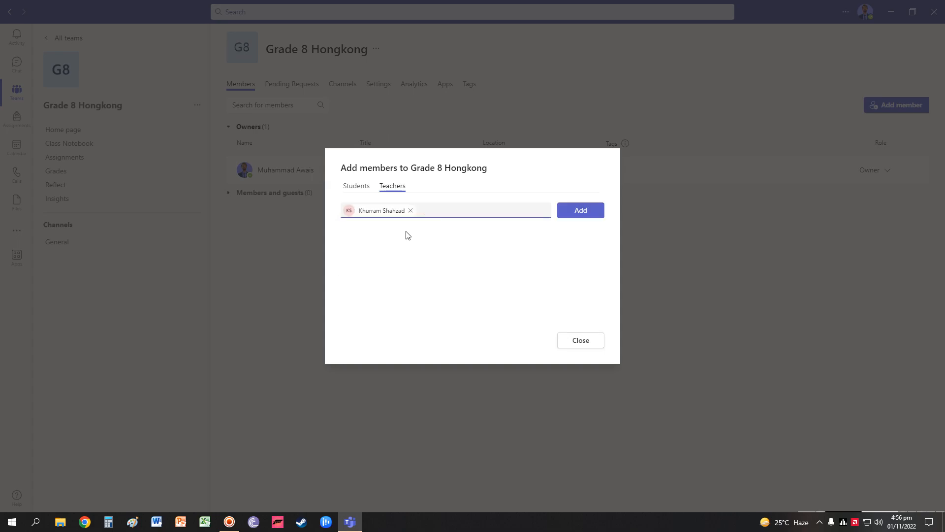
click(578, 215)
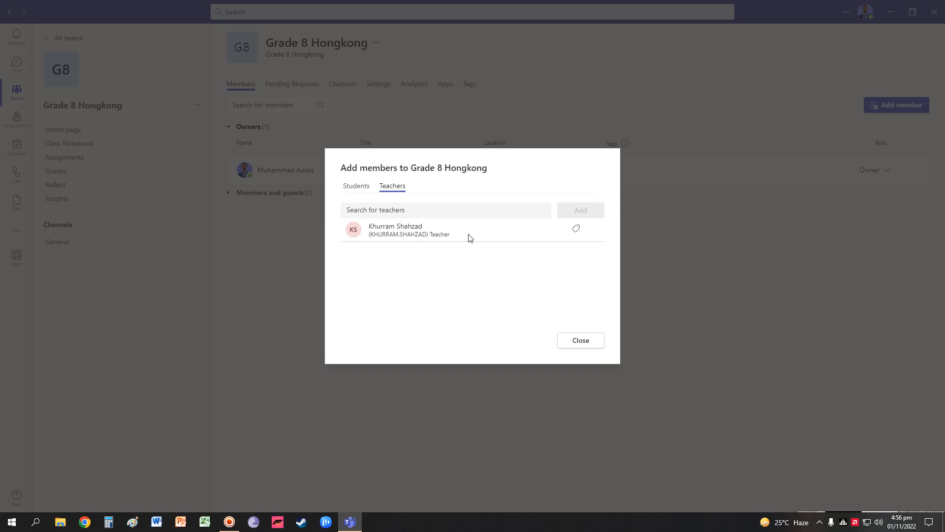
click(586, 345)
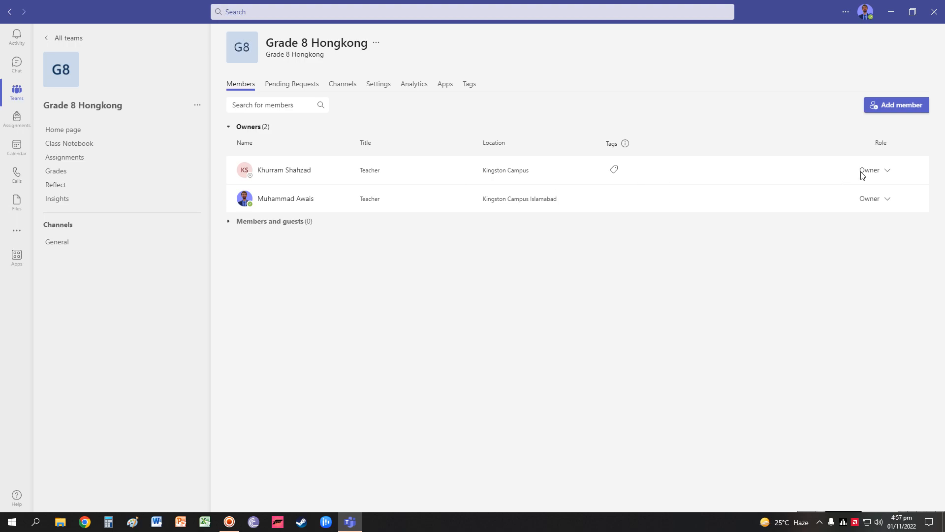
Keep the new teacher's role as Owner
click(889, 178)
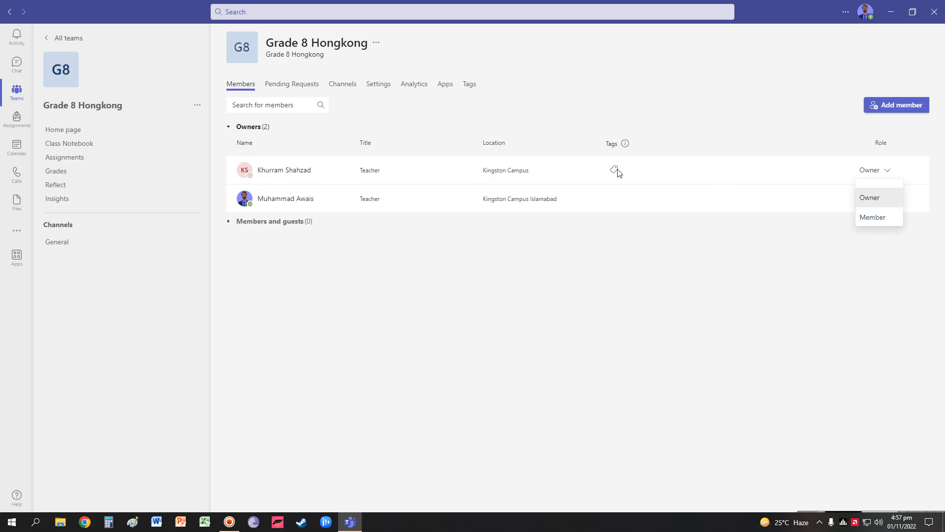
click(873, 200)
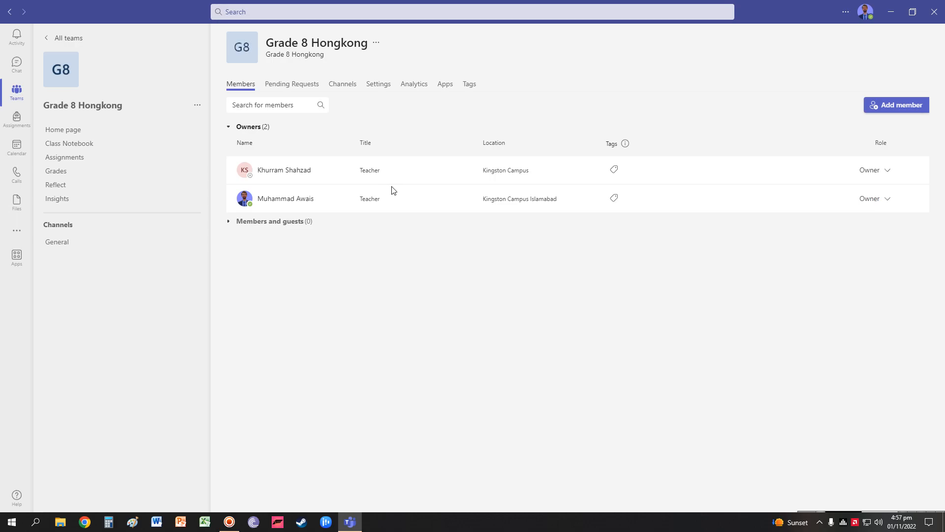
click(897, 111)
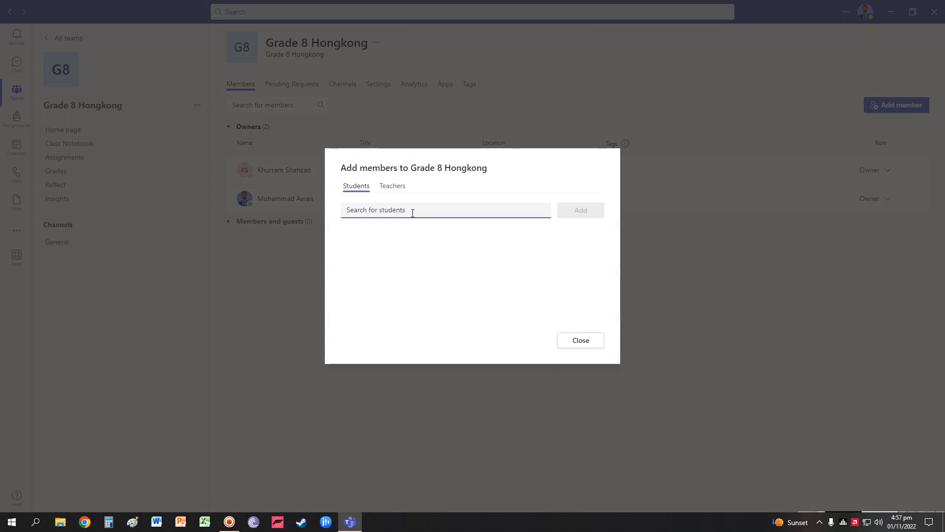
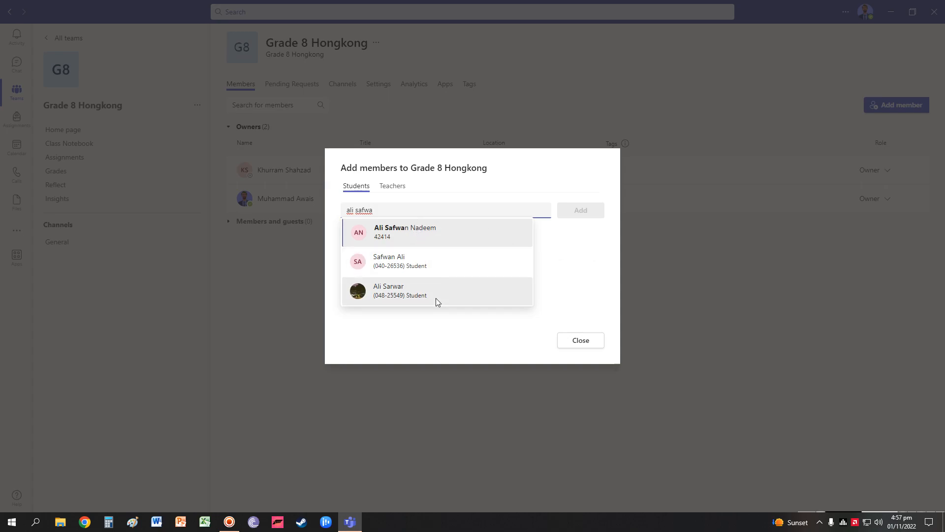
Search for the student and add them to Grade 8 Hongkong
click(450, 232)
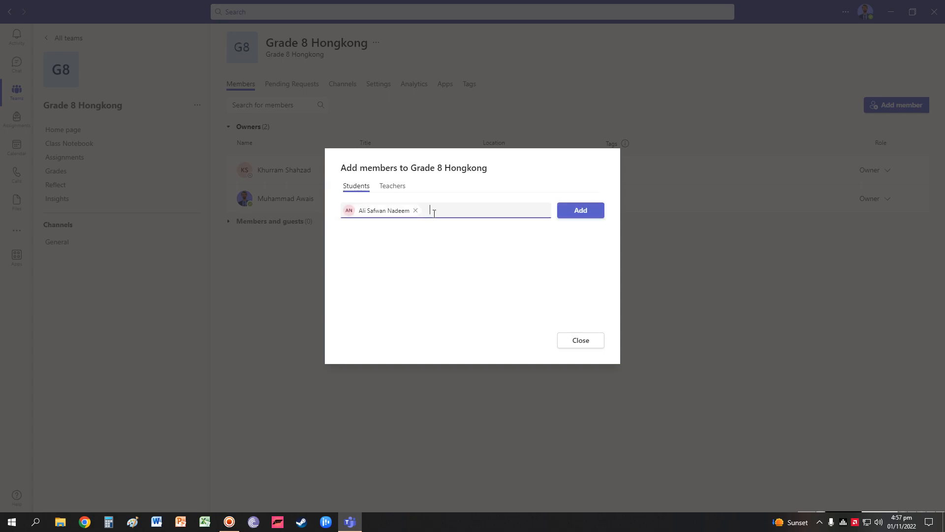
click(578, 216)
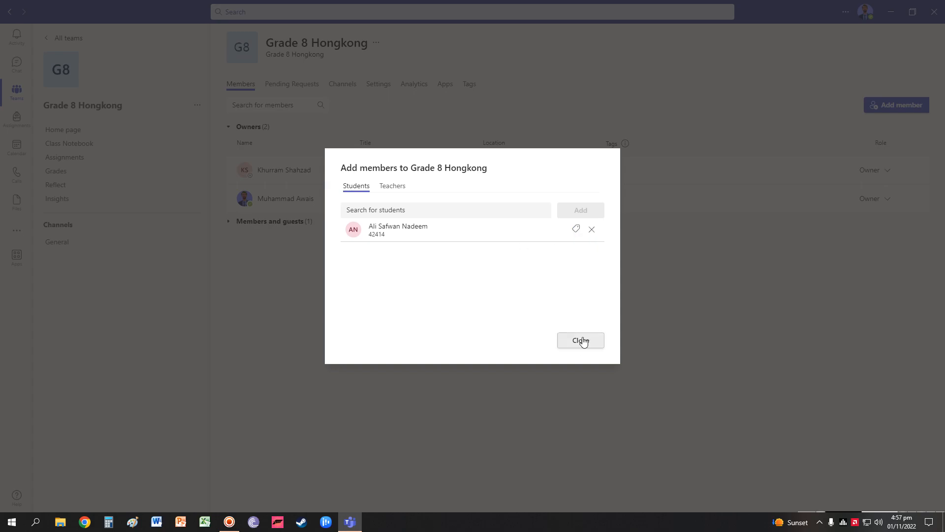
click(582, 341)
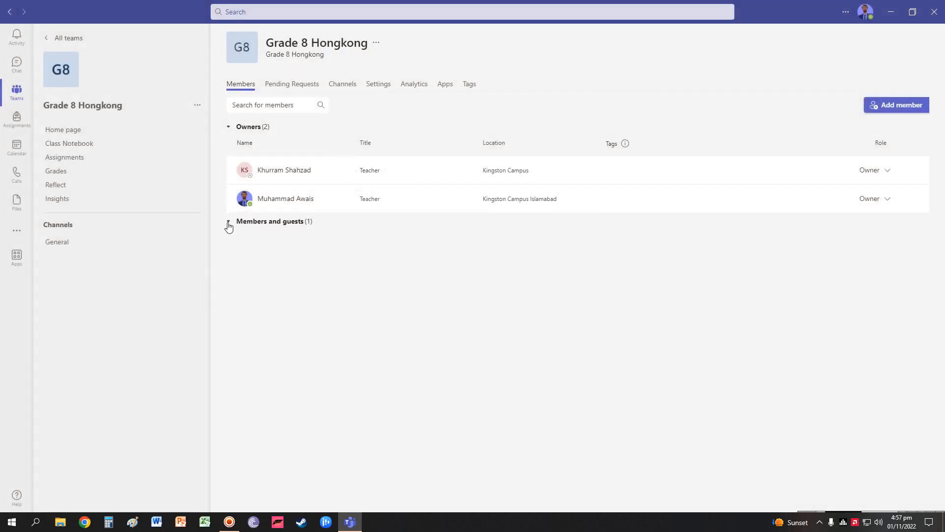
Check the student under Members and guests, keeping their role as Member
click(228, 223)
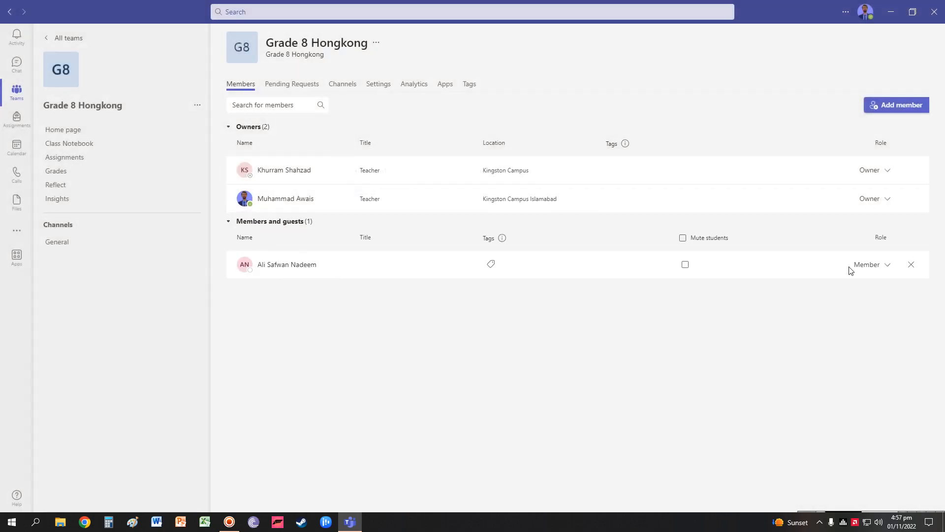
click(887, 268)
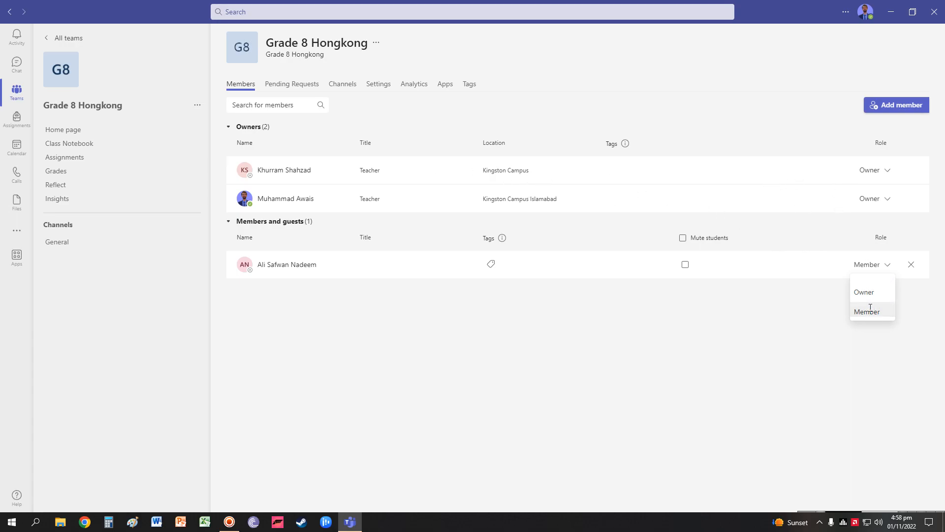
click(428, 302)
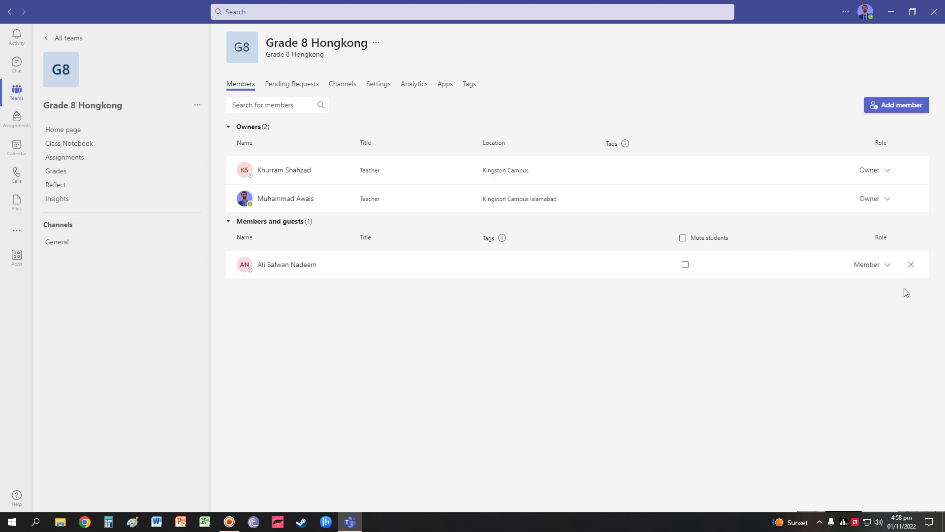
click(887, 266)
click(785, 300)
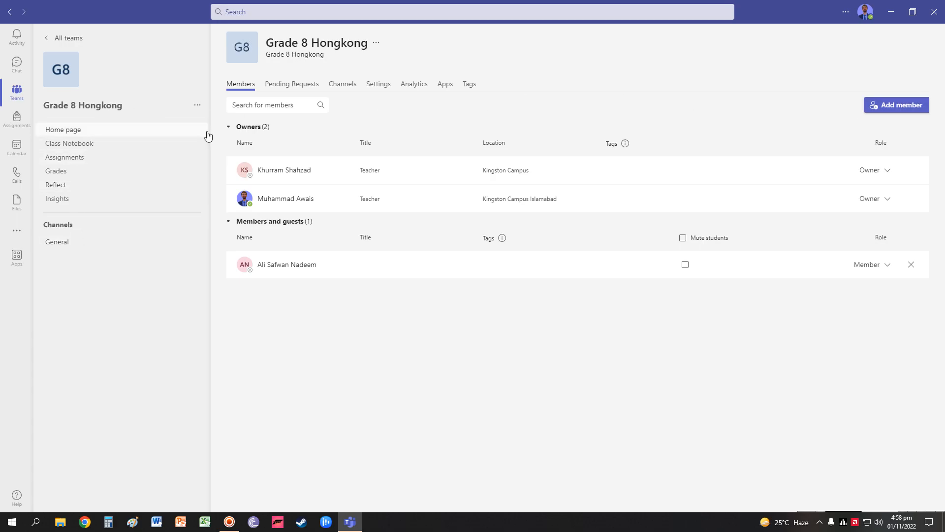
click(197, 107)
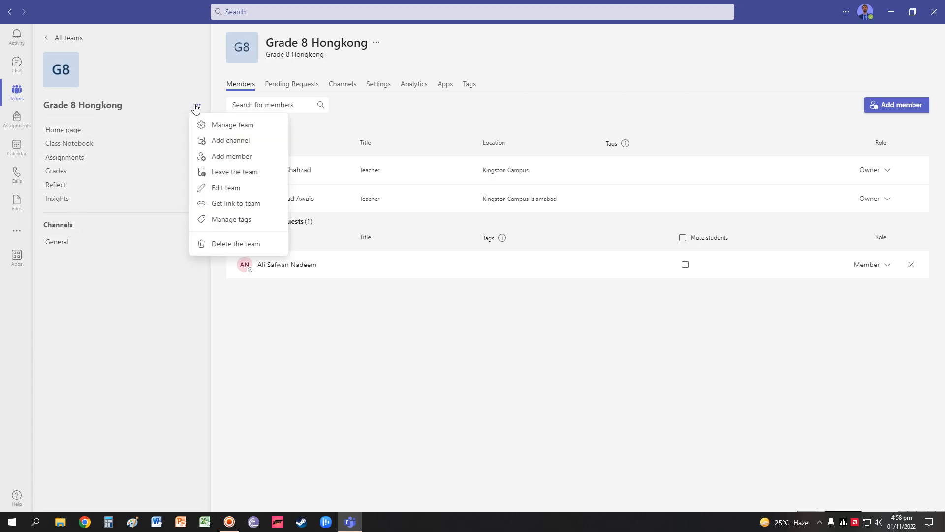
Add a channel named 'Islamiat' with Standard privacy to Grade 8 Hongkong
click(214, 143)
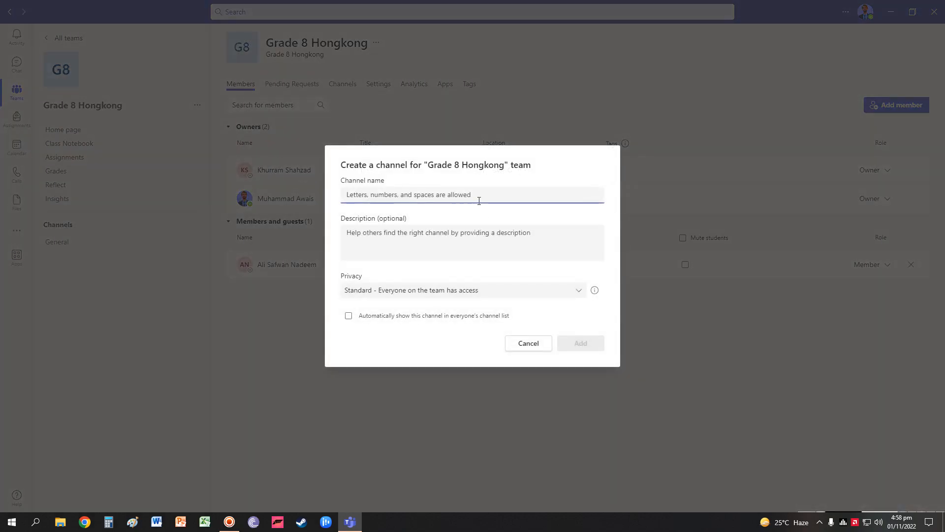
click(479, 201)
text(Isla)
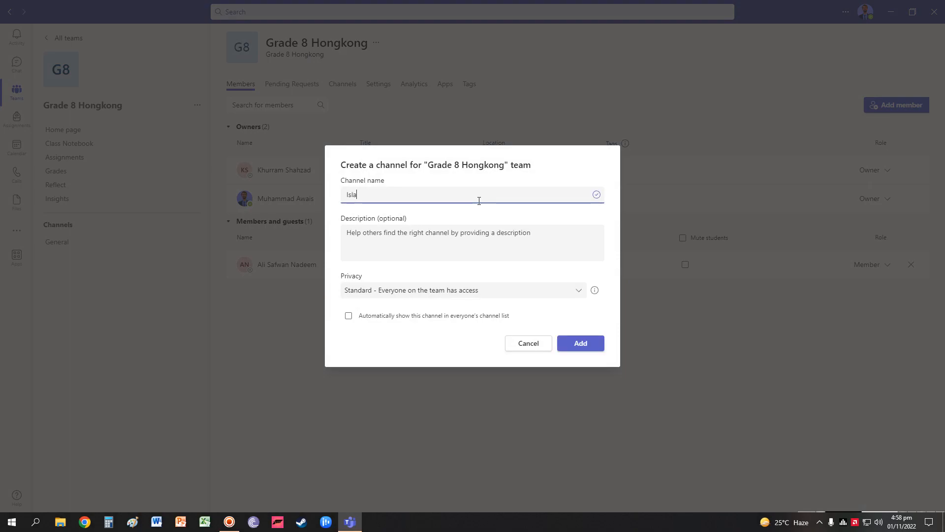
text(miat)
click(522, 291)
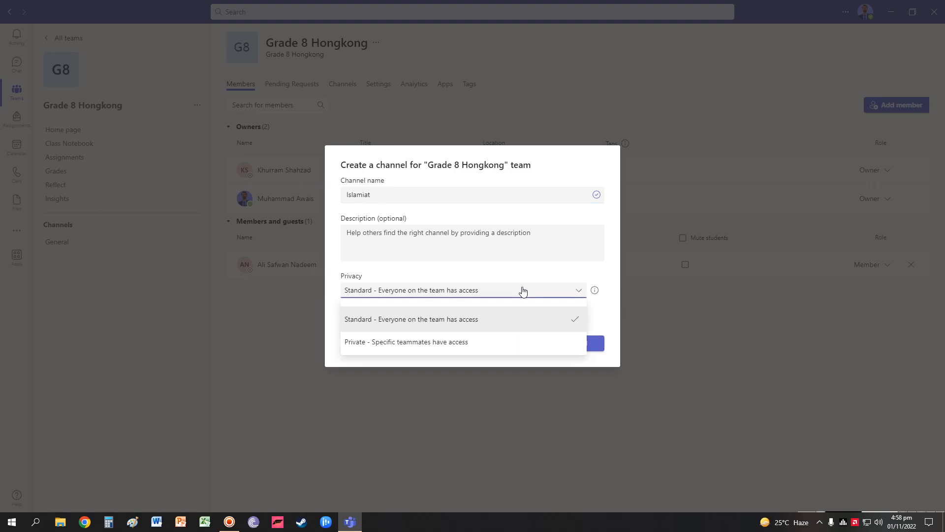
click(450, 321)
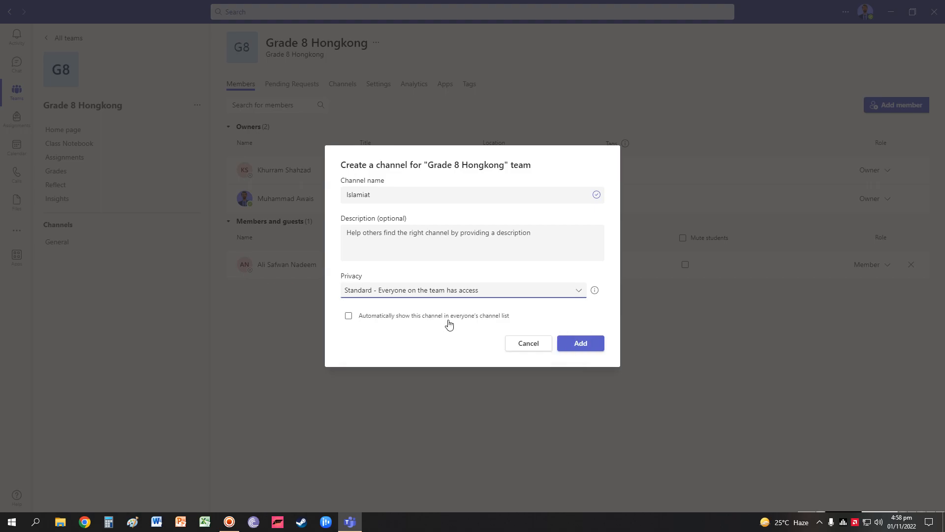
click(532, 293)
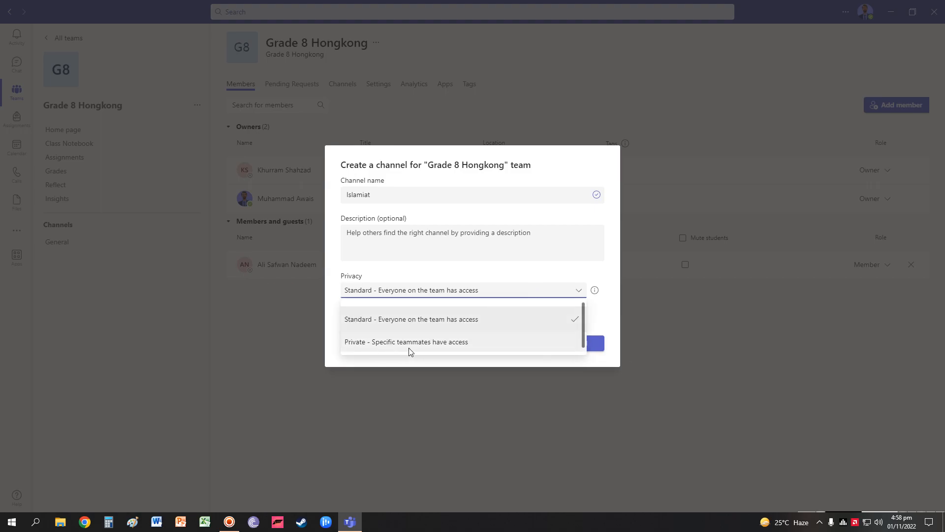
click(406, 321)
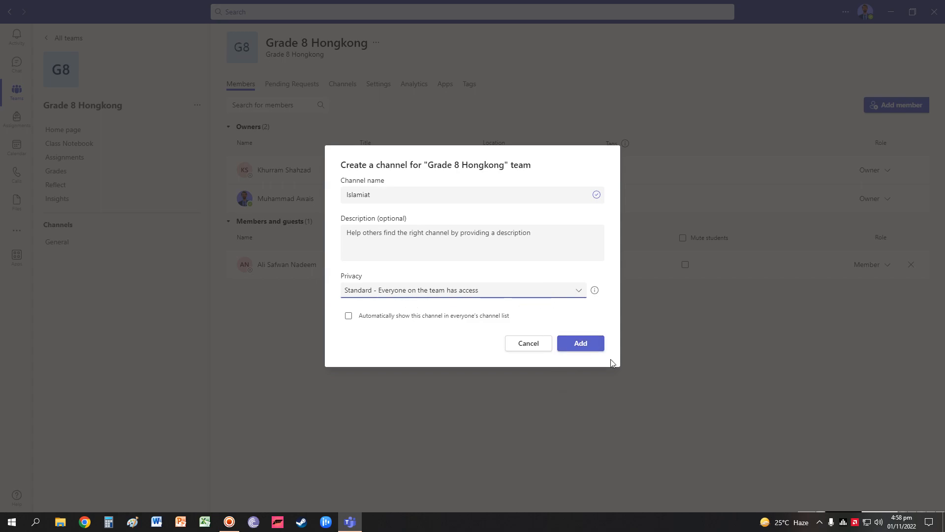
click(587, 344)
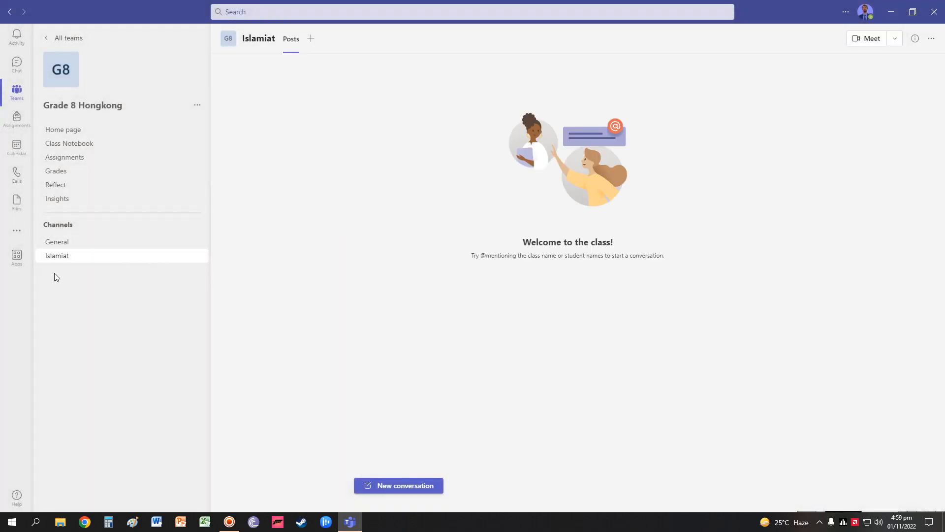
Add a channel named 'Geography' to Grade 8 Hongkong
click(197, 105)
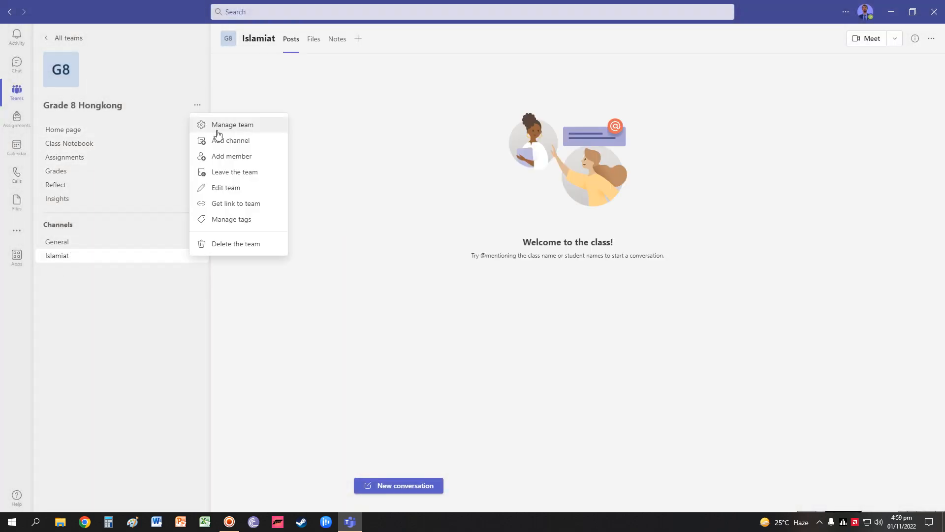
click(220, 140)
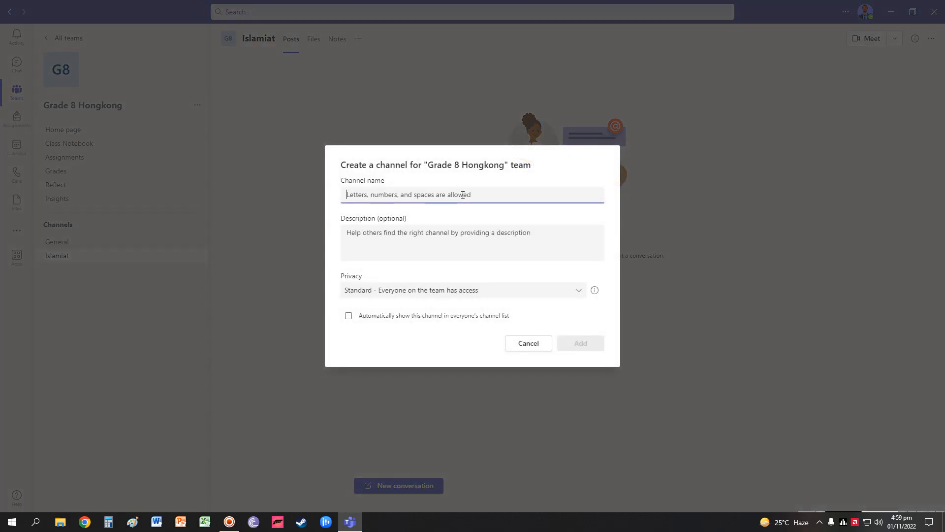
text(Geography)
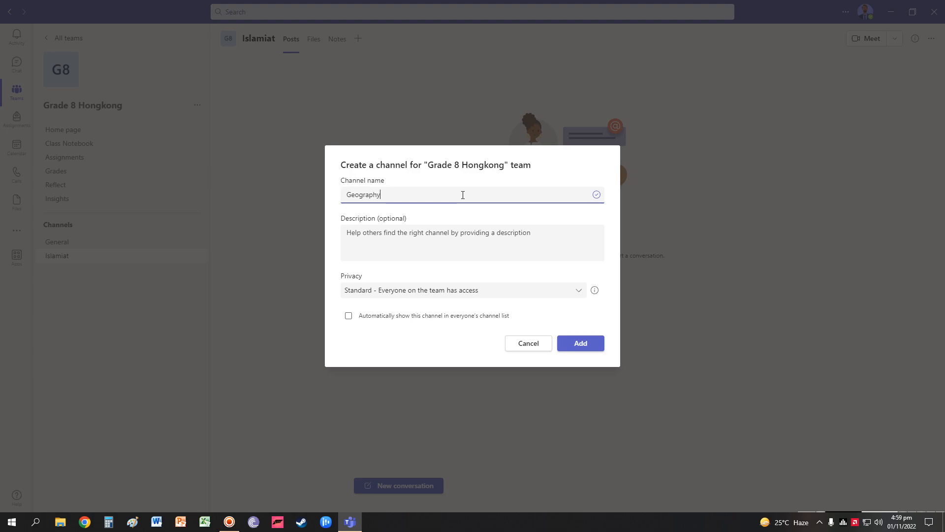
click(583, 348)
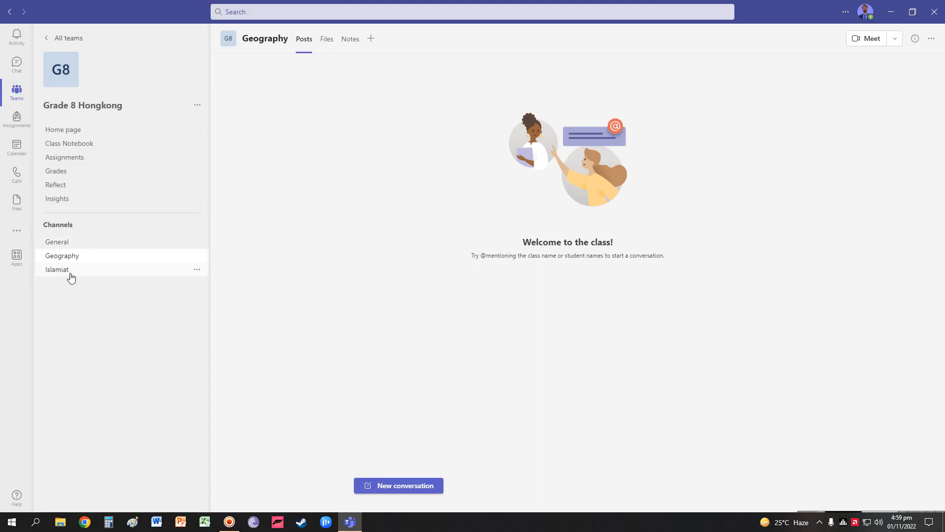
Review the Islamiat, General and Geography channels, then return to the teams overview
click(72, 278)
click(88, 257)
click(66, 243)
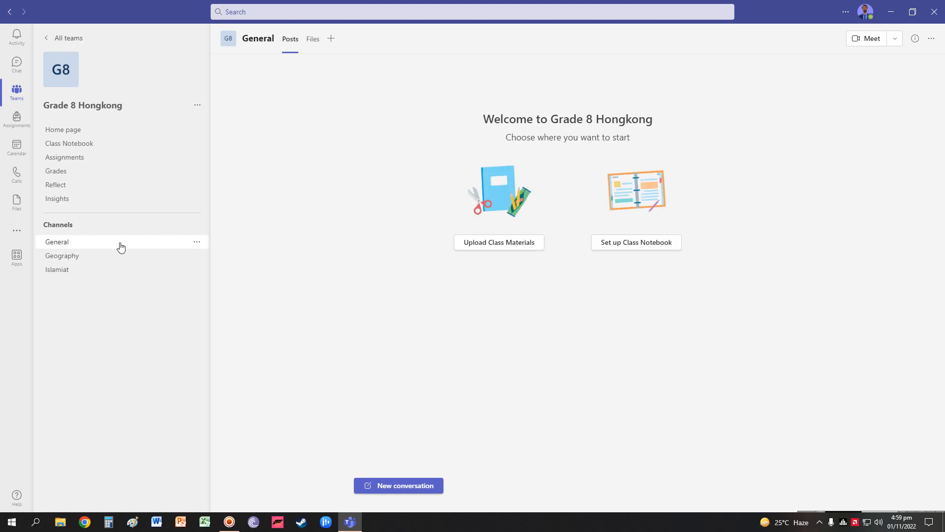
click(60, 260)
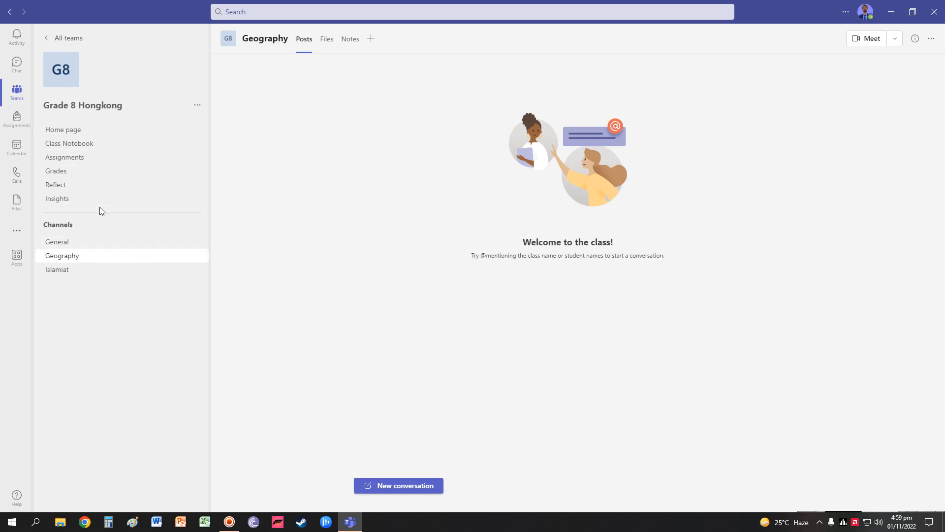
click(16, 91)
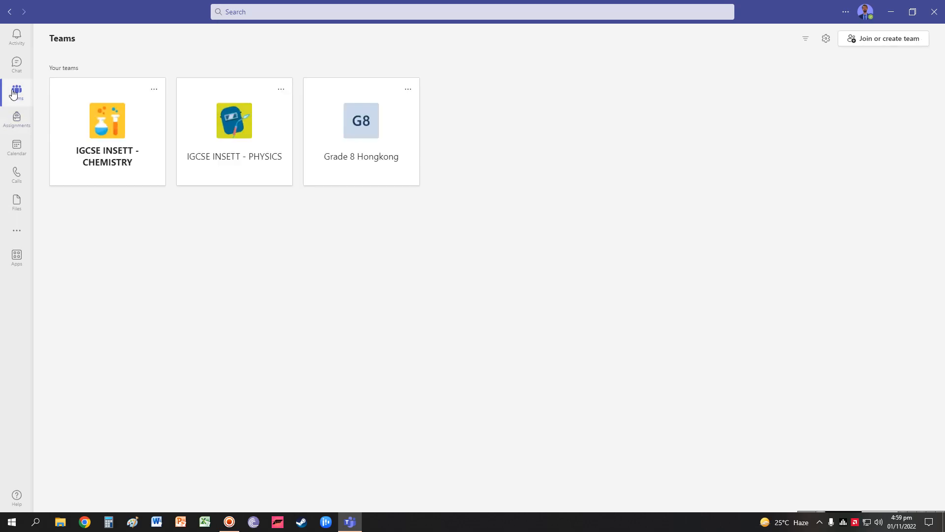
Open Grade 8 Hongkong's Geography channel and close the instant meeting setup without joining
click(388, 154)
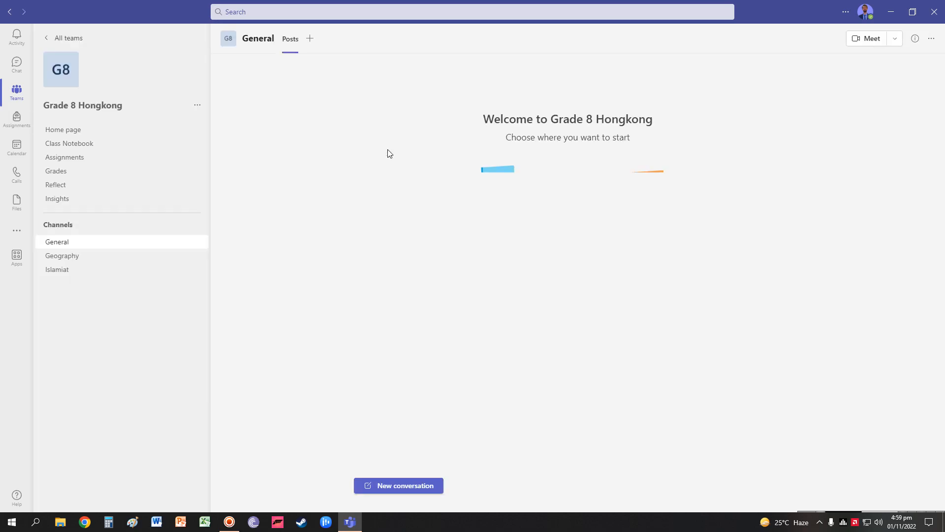
click(67, 257)
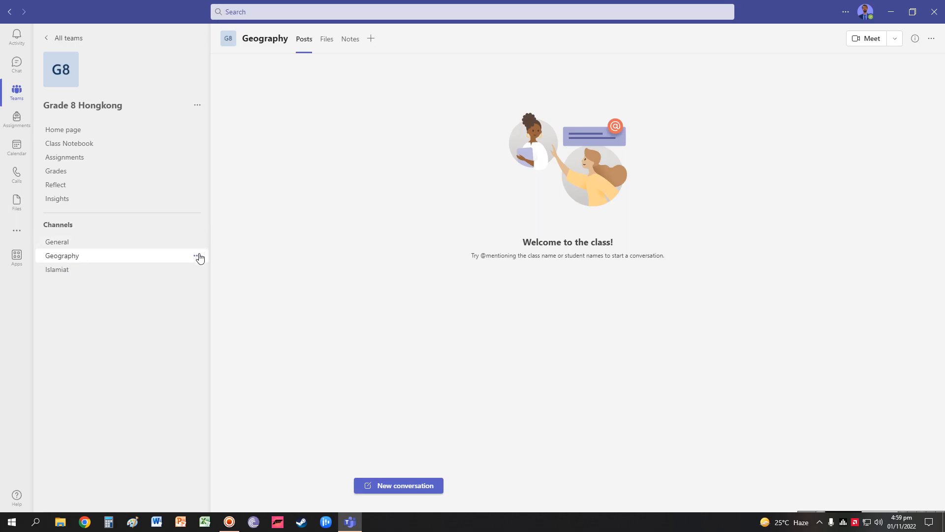
click(871, 44)
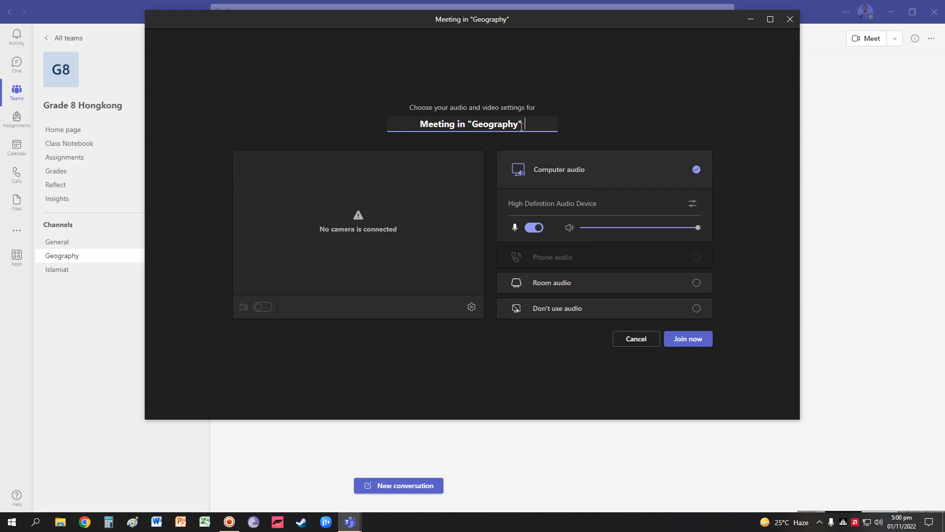
drag(521, 127, 338, 130)
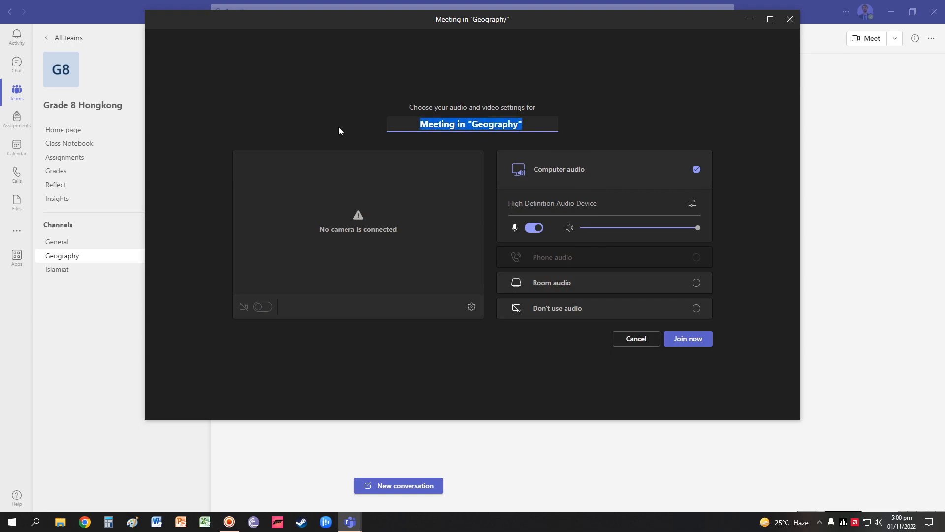
click(790, 20)
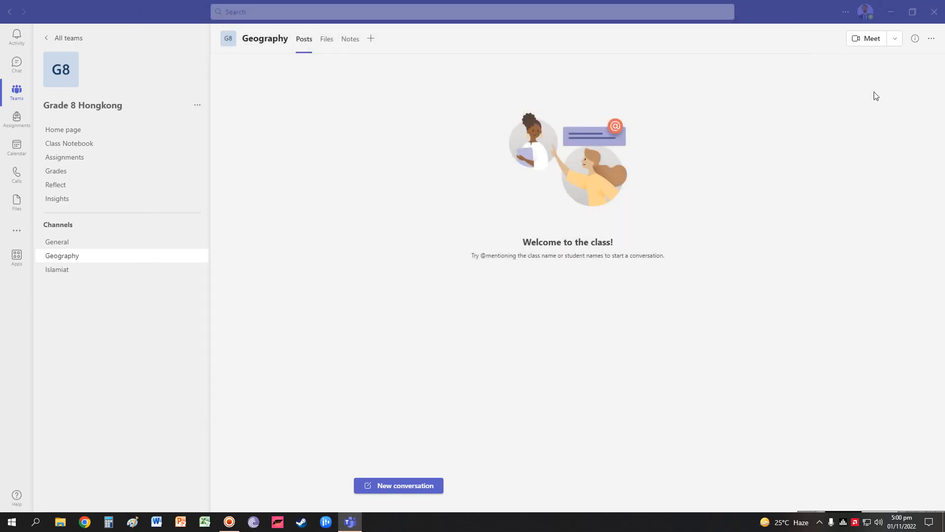
Schedule a new Geography channel meeting titled 'Geography 02-11-20222'
click(895, 40)
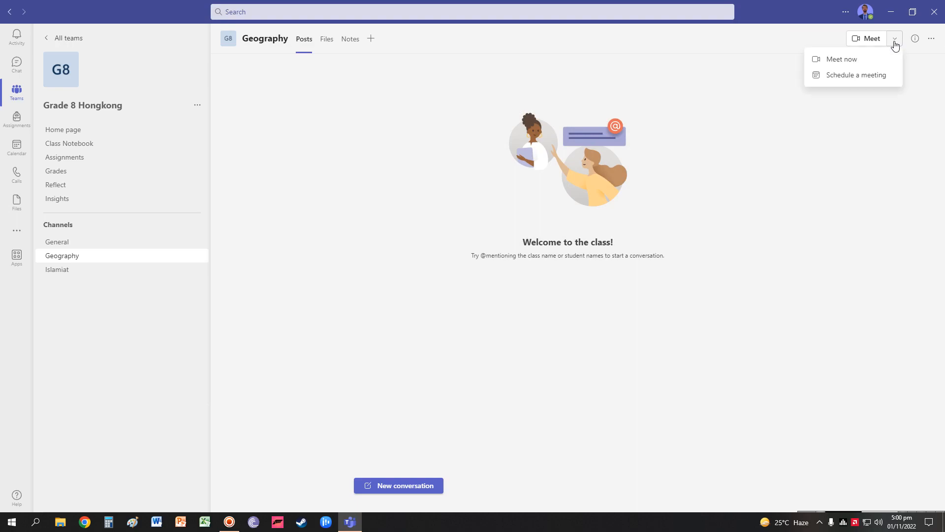
click(859, 77)
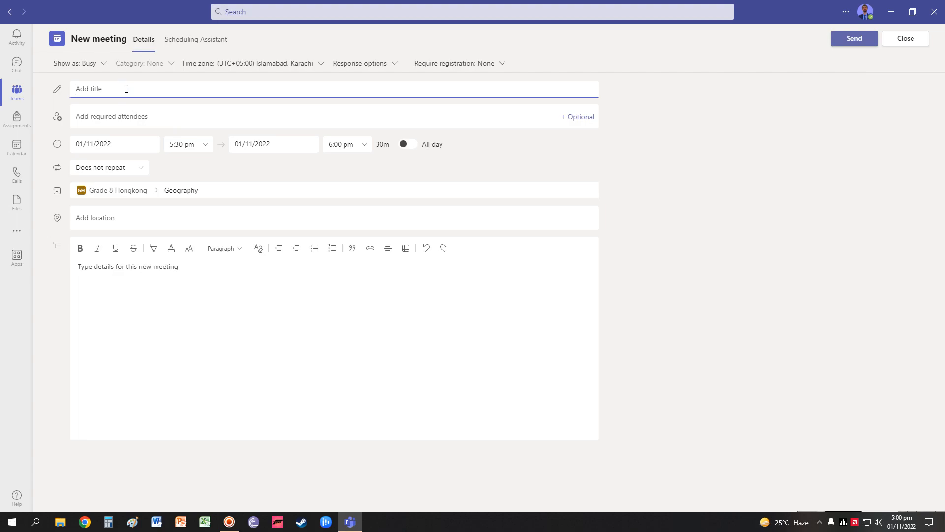
text(Geography)
text(02-11-20222)
Set the meeting for 02/11/2022 from 10:00 am to 10:45 am
click(145, 148)
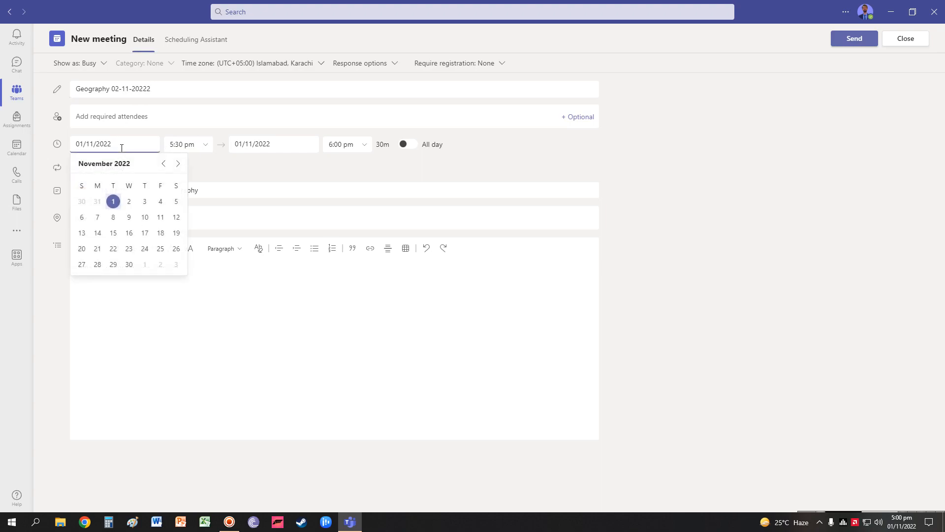
click(130, 202)
click(198, 148)
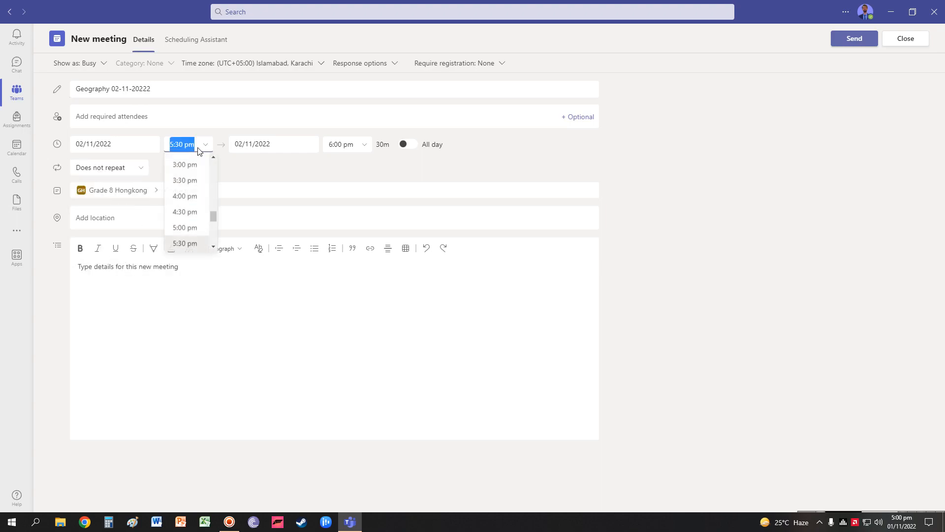
mouse_move(216, 210)
mouse_down()
mouse_move(217, 184)
mouse_move(215, 196)
mouse_up()
click(187, 208)
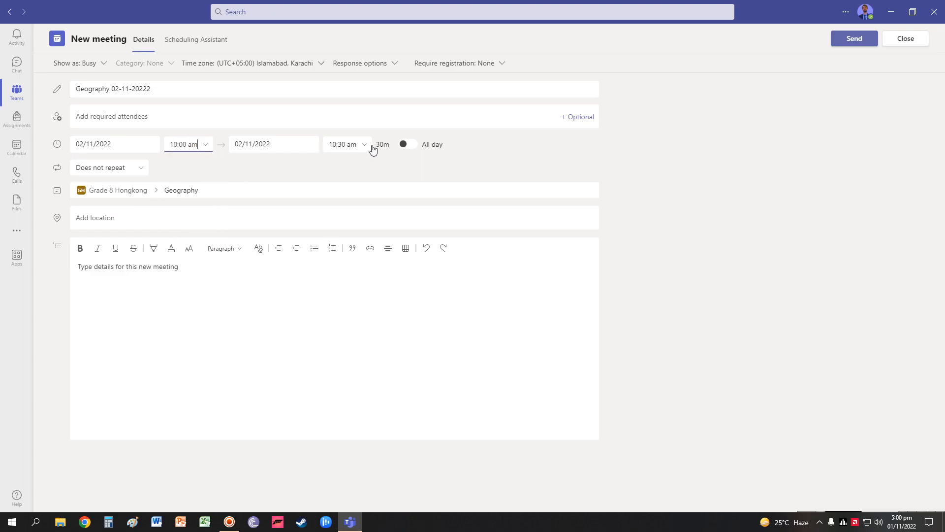
click(370, 146)
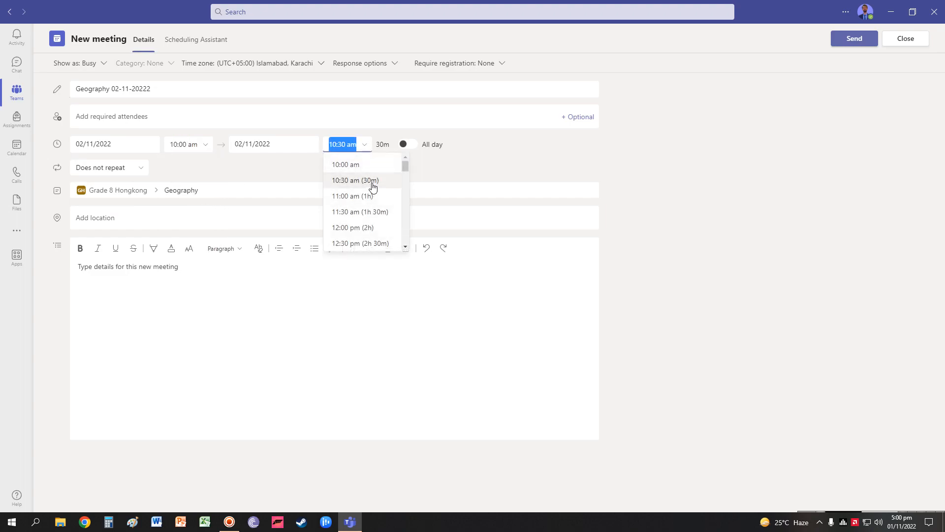
click(348, 140)
drag(345, 144, 338, 144)
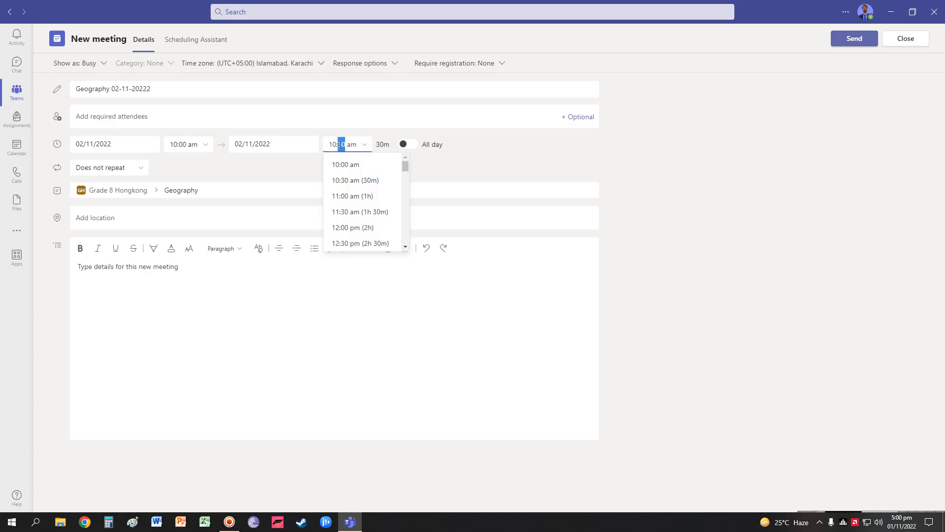
text(45)
click(487, 165)
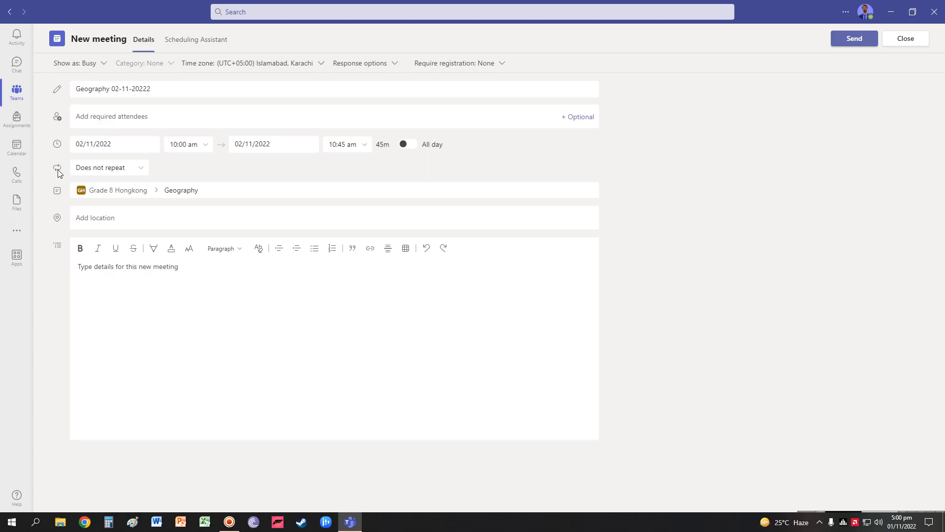
Keep the Geography meeting's recurrence set to Does not repeat
click(138, 168)
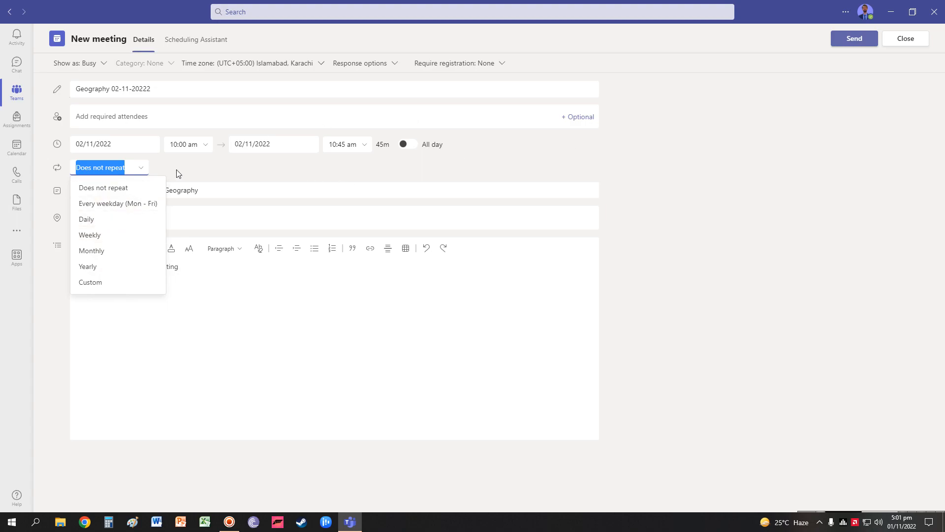
click(213, 174)
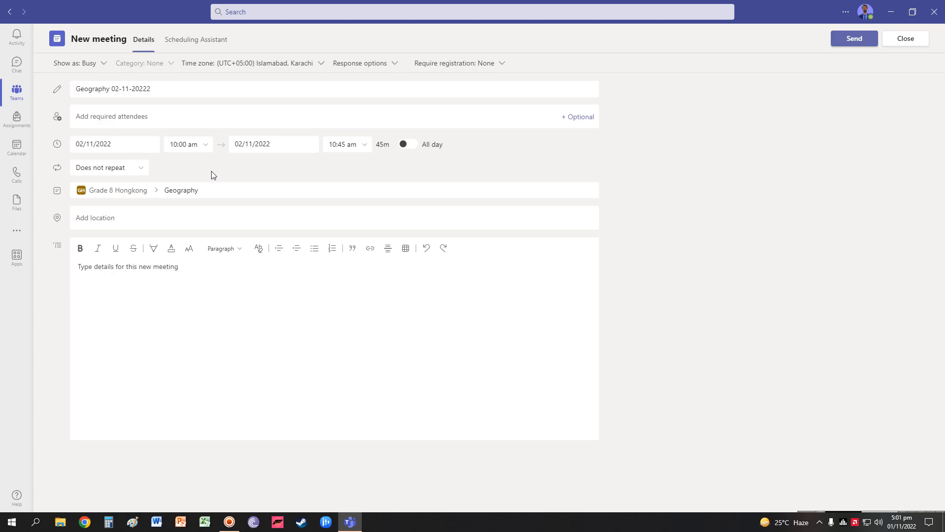
click(139, 168)
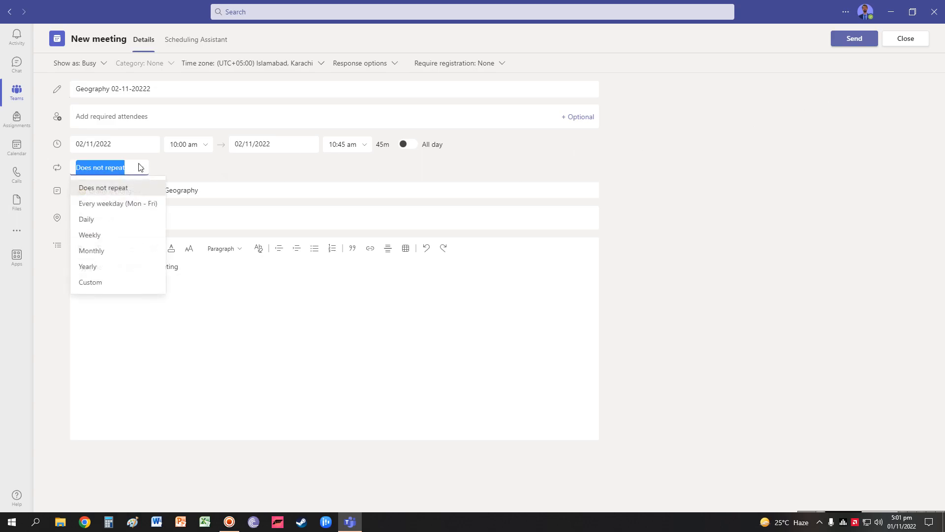
click(235, 169)
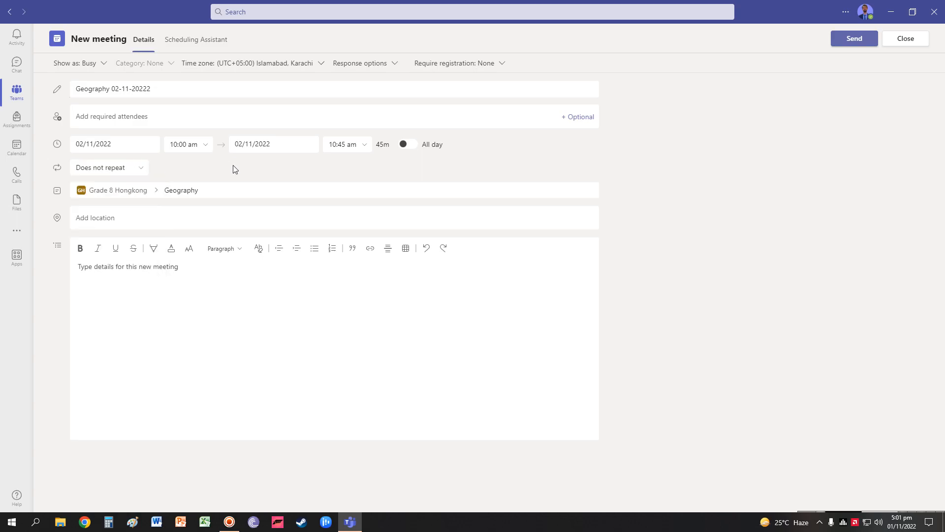
click(141, 171)
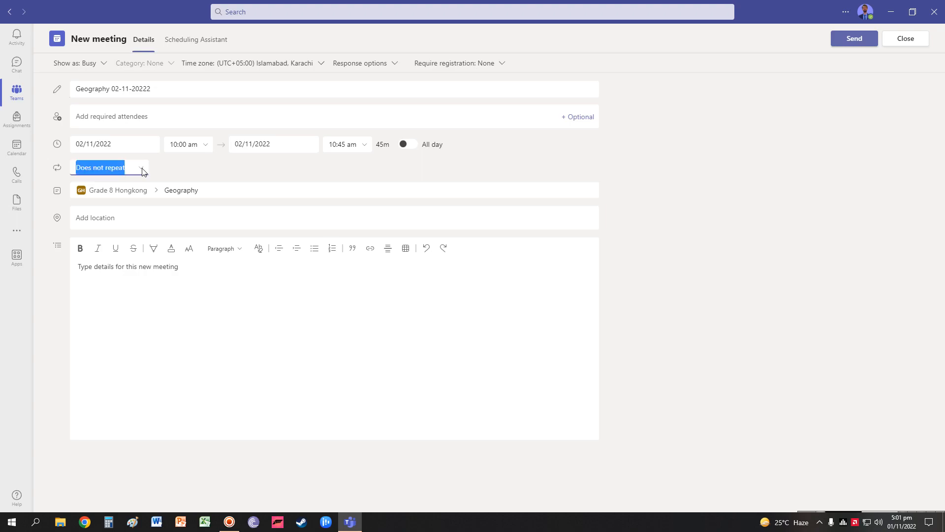
click(100, 189)
Close the unsent Geography meeting form and discard its changes
click(226, 190)
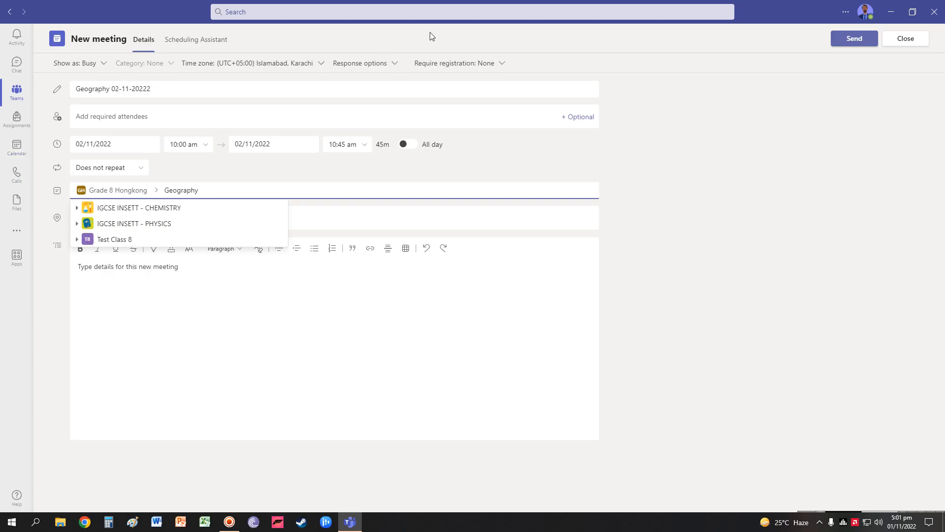
click(891, 45)
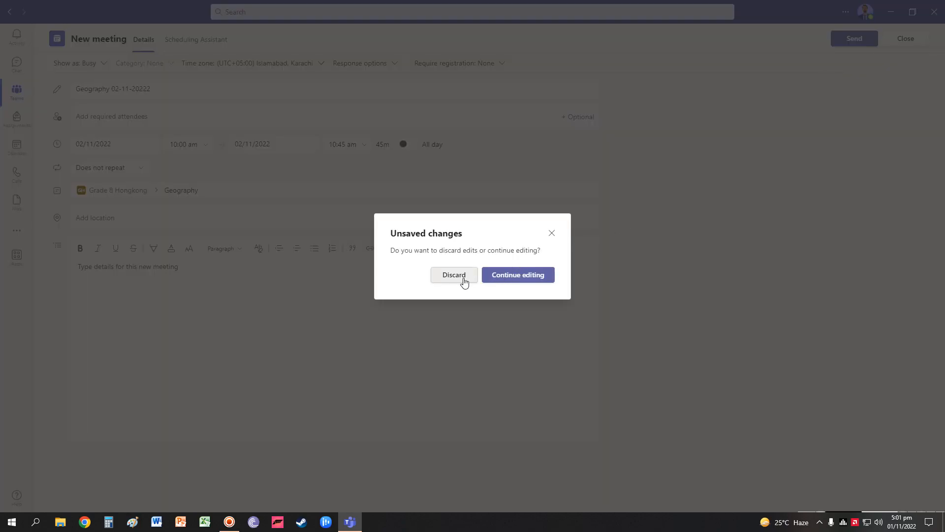
click(455, 275)
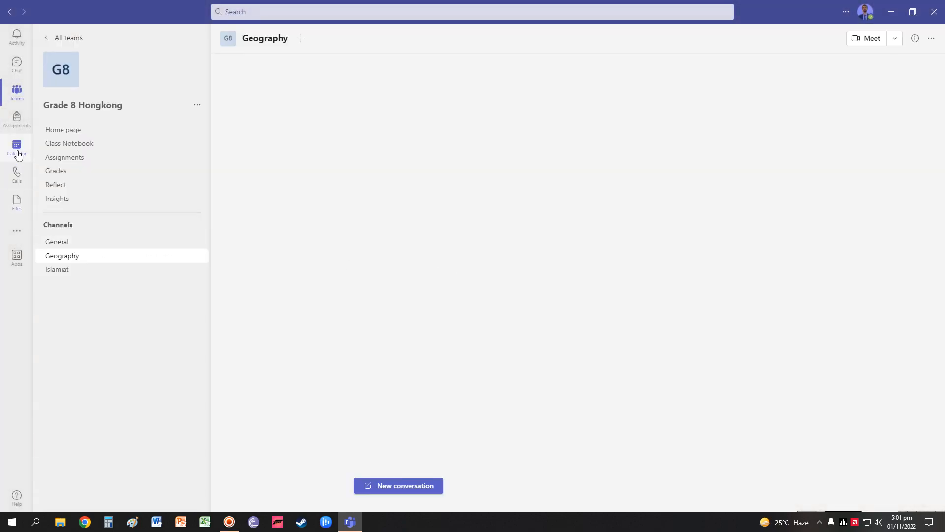
Start a new Calendar meeting on Wednesday 02/11/2022 at 10 am
click(17, 148)
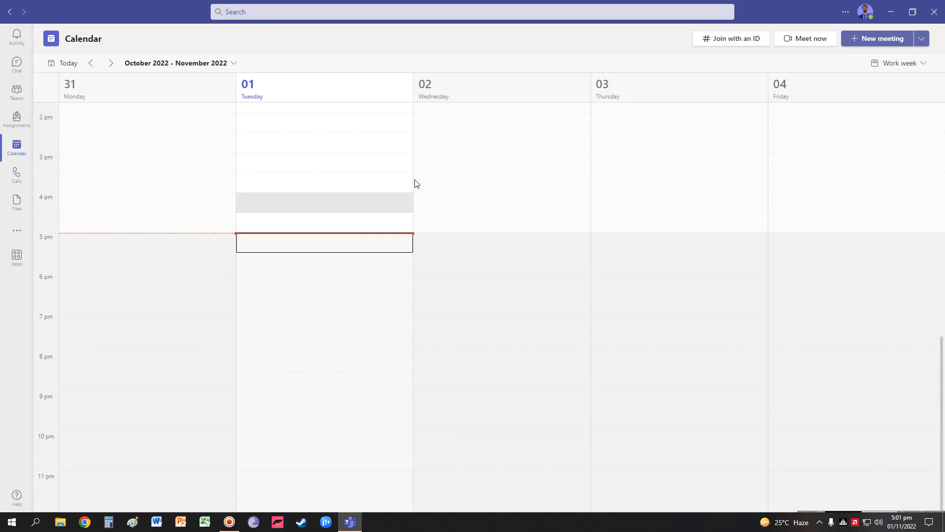
scroll(470, 184, up, 5)
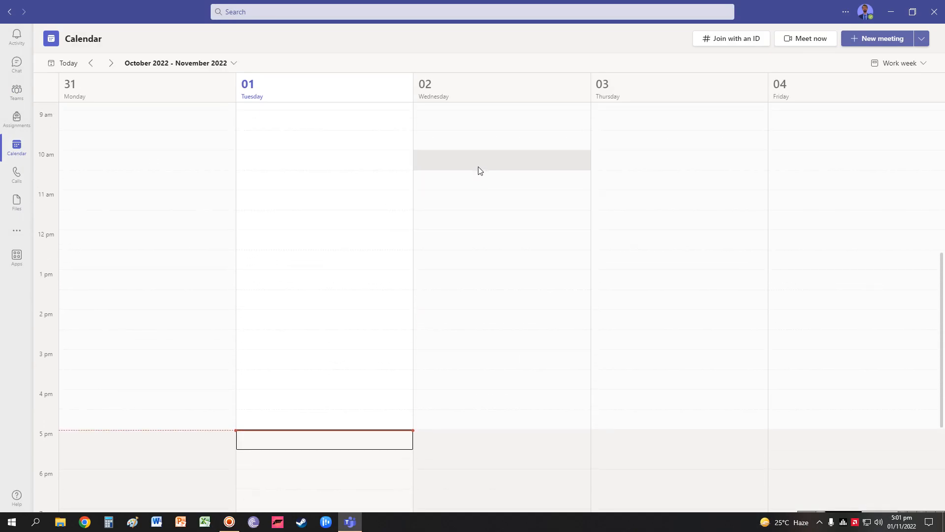
click(479, 169)
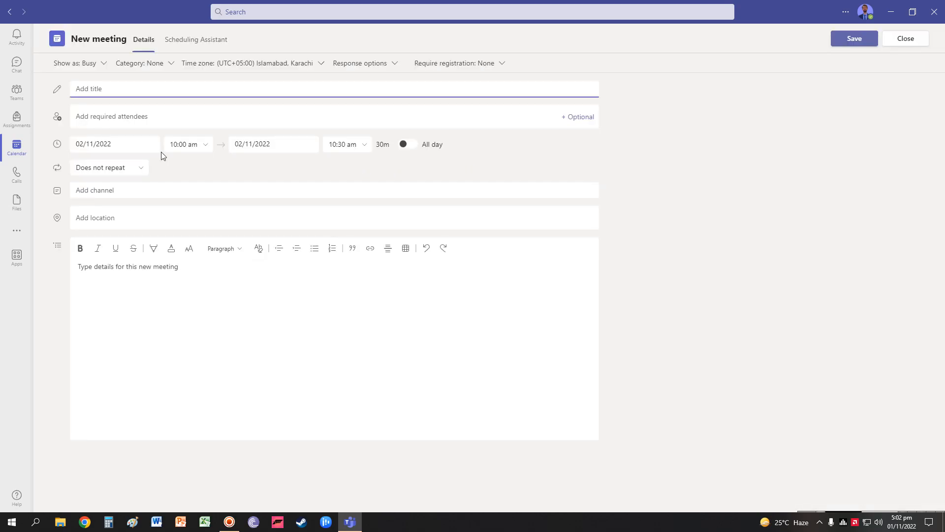
Set the end time to 10:45 am and title the meeting 'Geography 02-11-2022 Kingston'
click(347, 143)
click(344, 144)
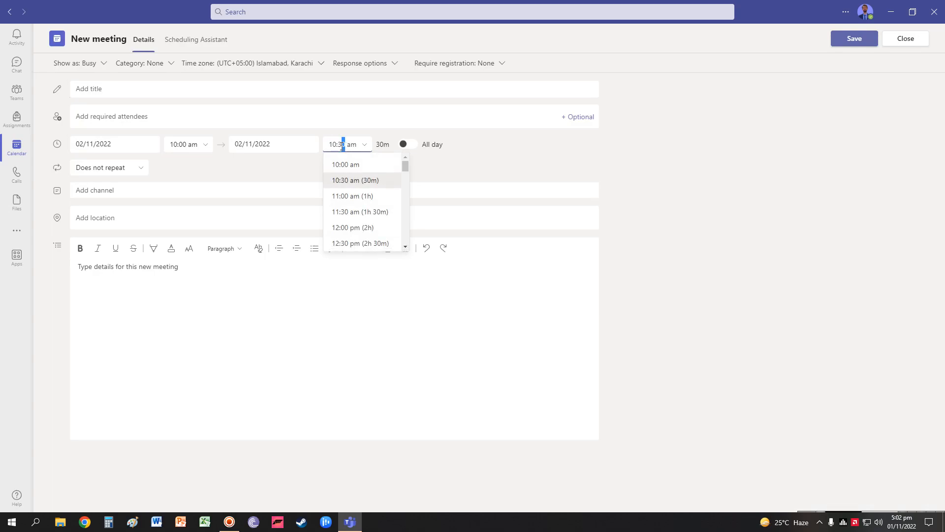
drag(344, 145, 338, 145)
text(45)
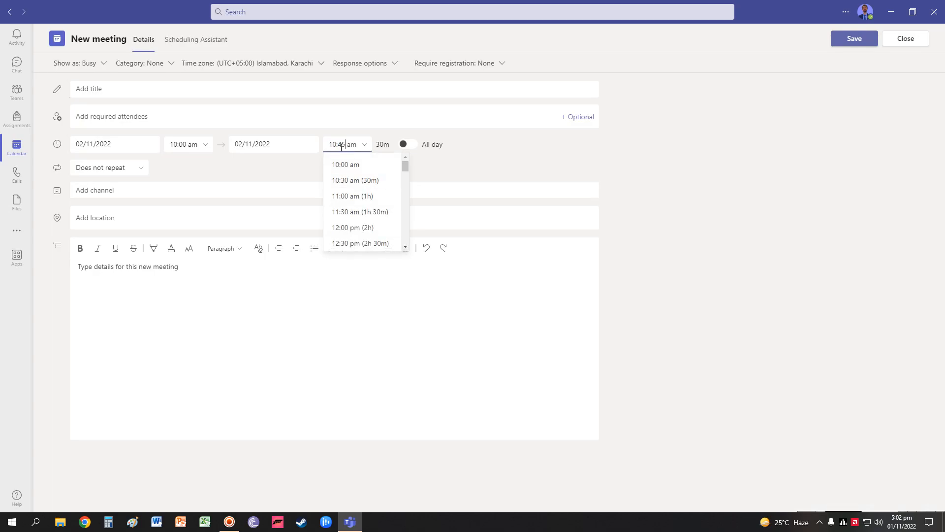
click(471, 167)
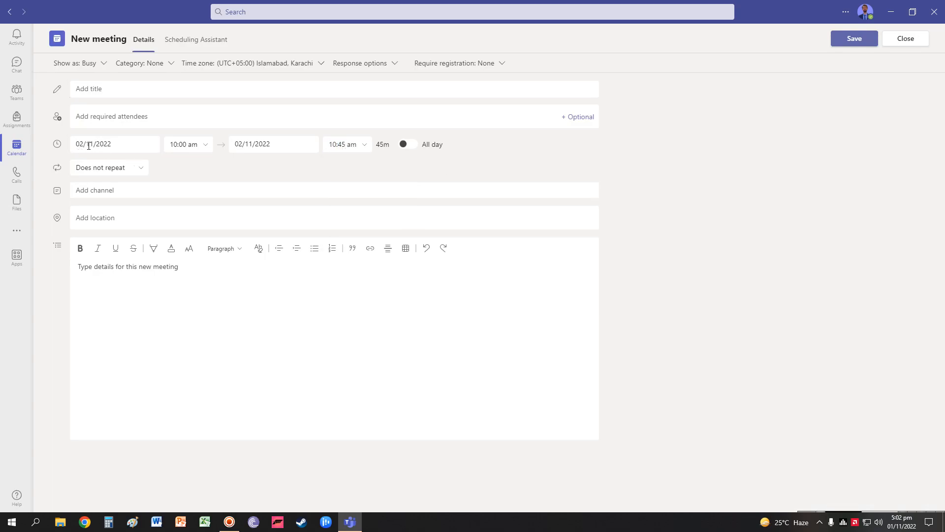
click(123, 88)
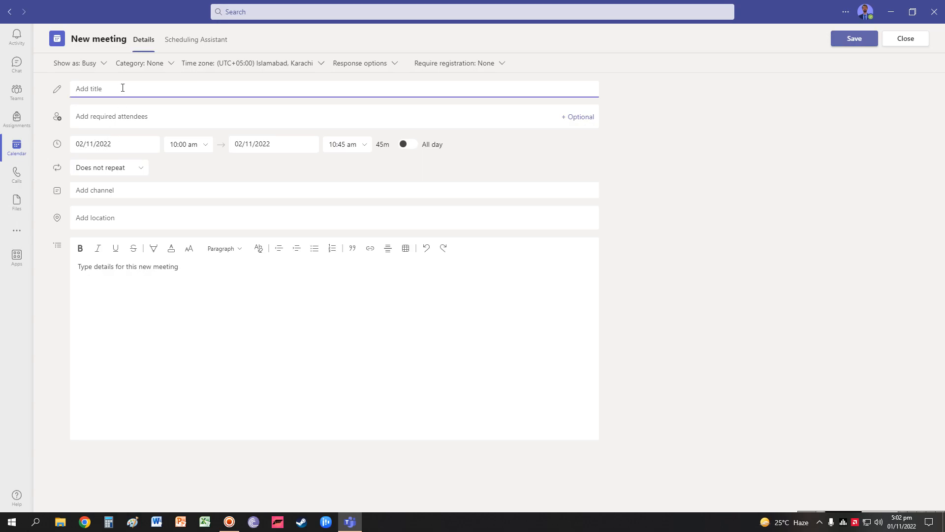
text(Geography 02-11-2022 Kingston)
click(191, 172)
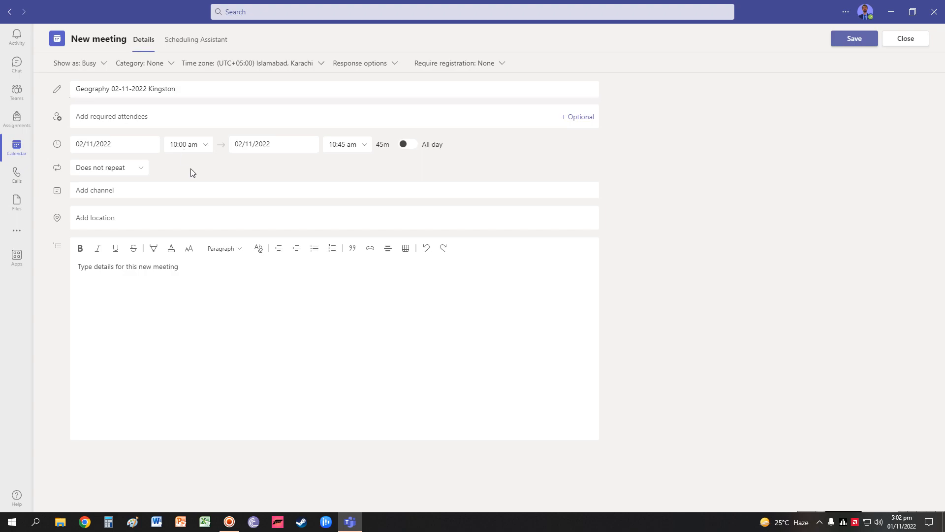
click(145, 124)
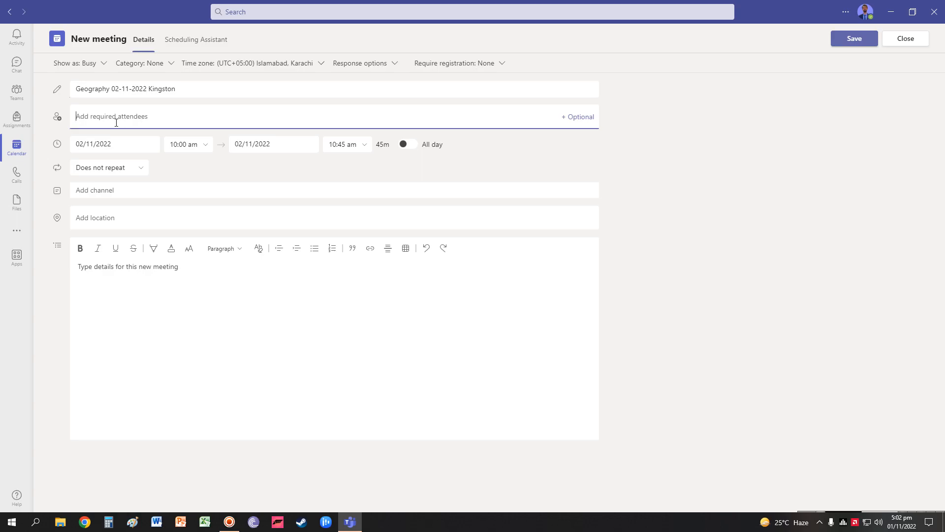
text(A)
key(BackSpace)
text(ali)
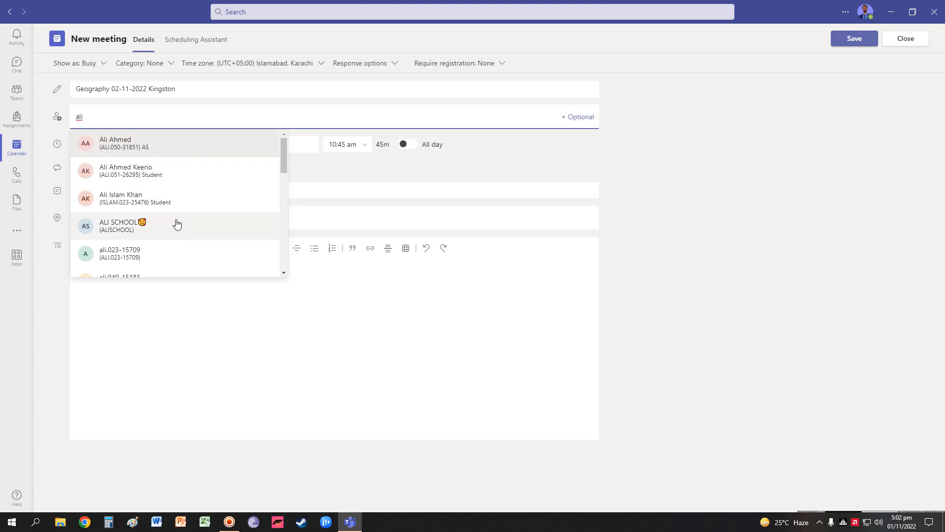
scroll(154, 211, down, 3)
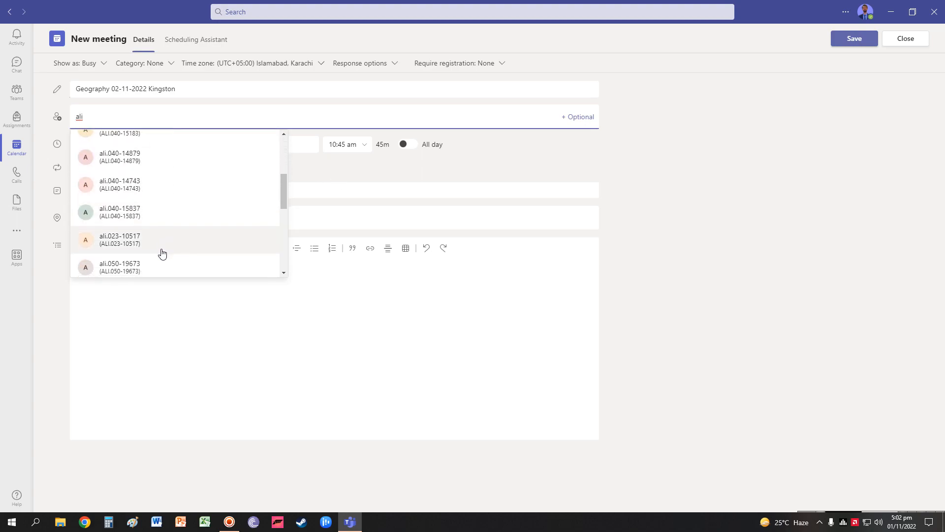
scroll(162, 253, down, 1)
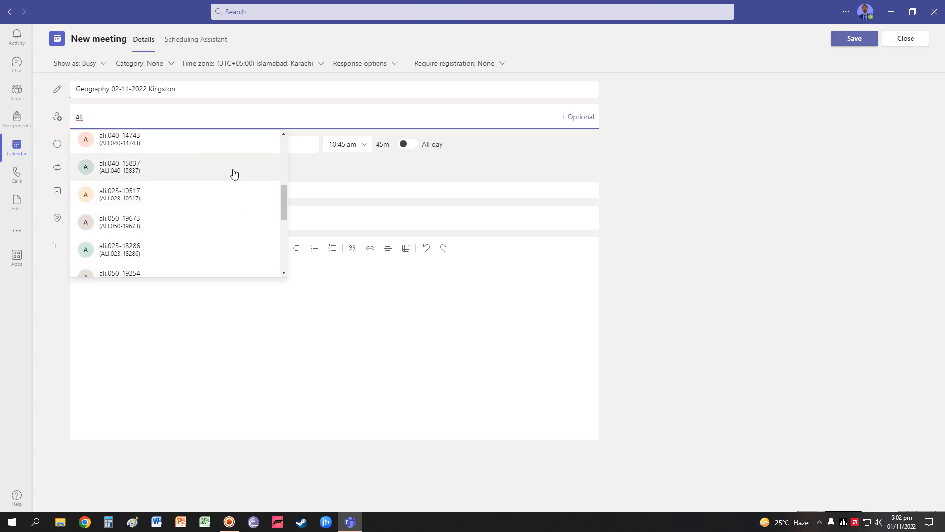
scroll(234, 247, up, 4)
click(359, 176)
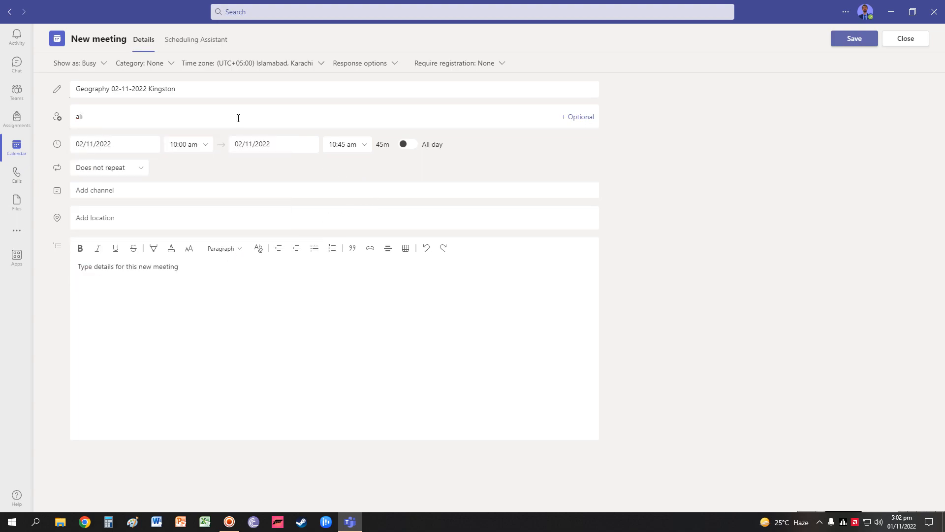
click(107, 192)
click(105, 116)
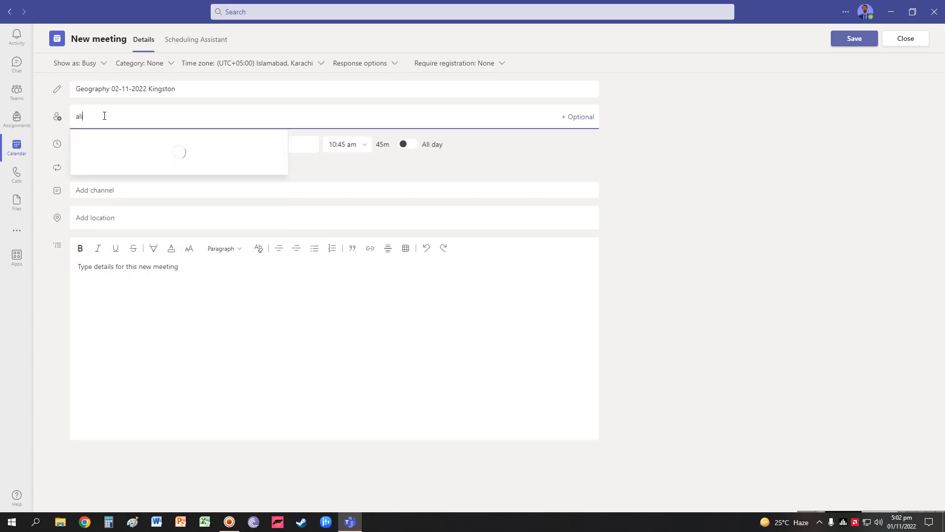
key(BackSpace)
key(BackSpace)
click(232, 177)
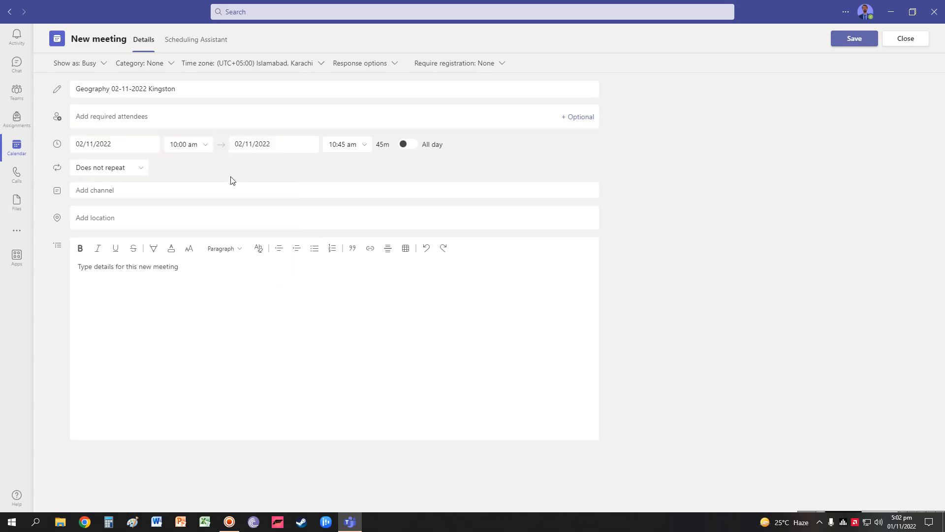
Assign the meeting to the Islamiat channel of Test Class 8
click(141, 190)
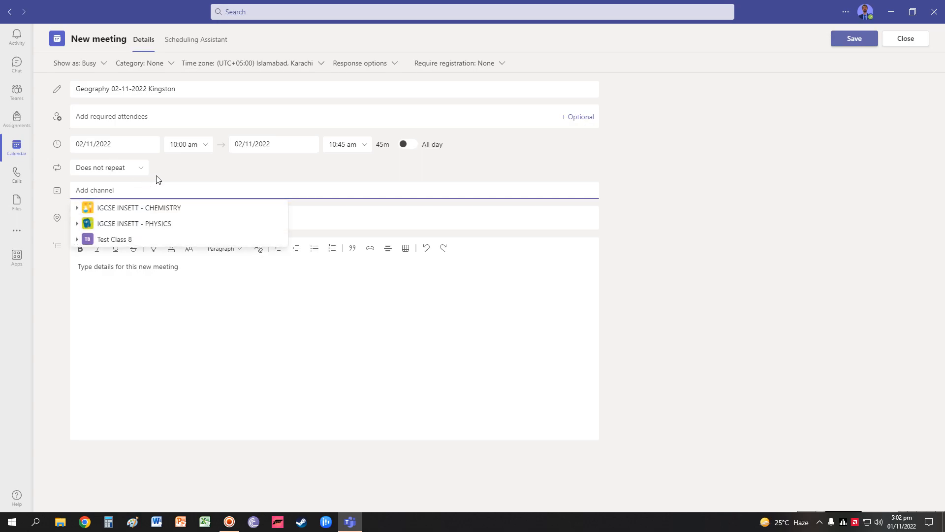
click(157, 179)
click(101, 197)
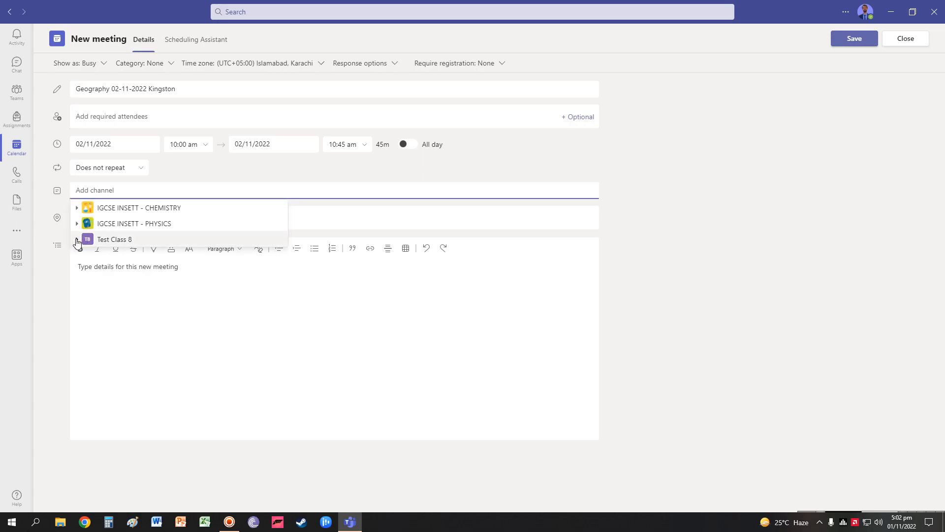
click(77, 240)
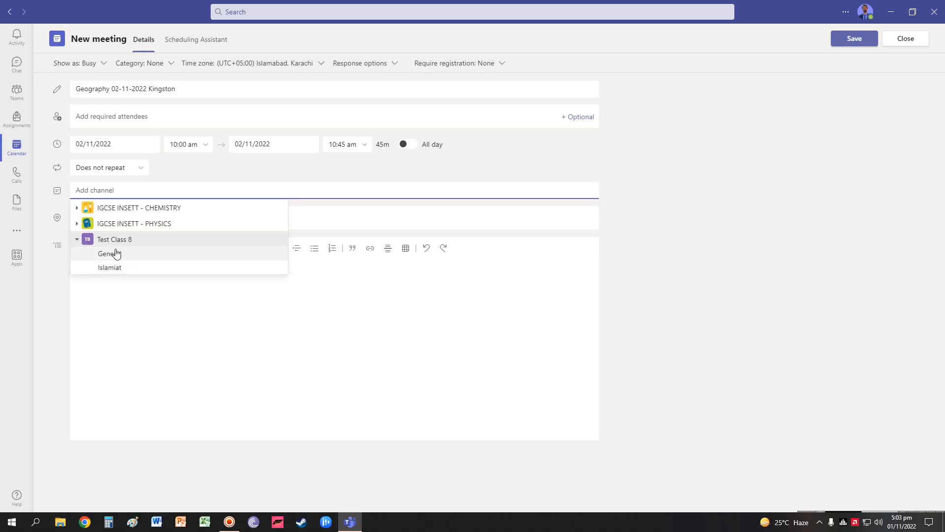
click(108, 269)
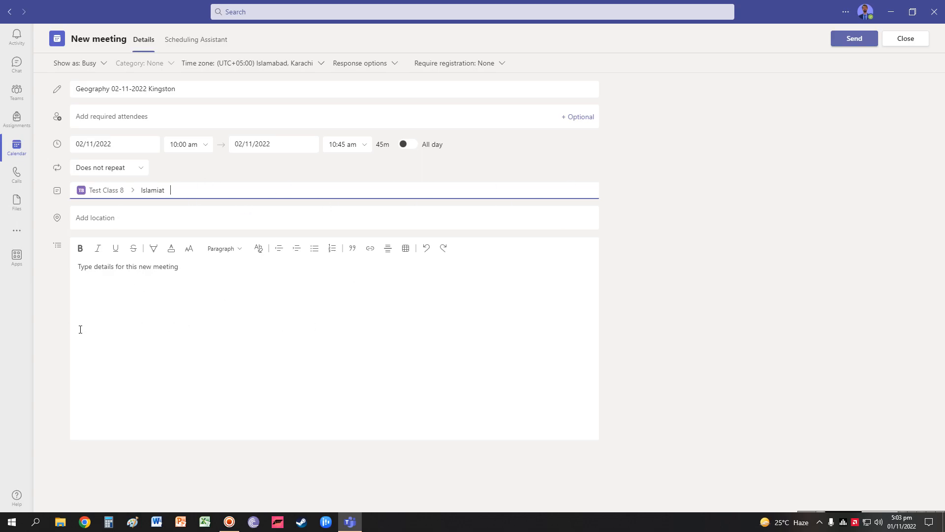
Leave response options unchanged, close the form, and dismiss the unsaved-changes prompt
click(160, 289)
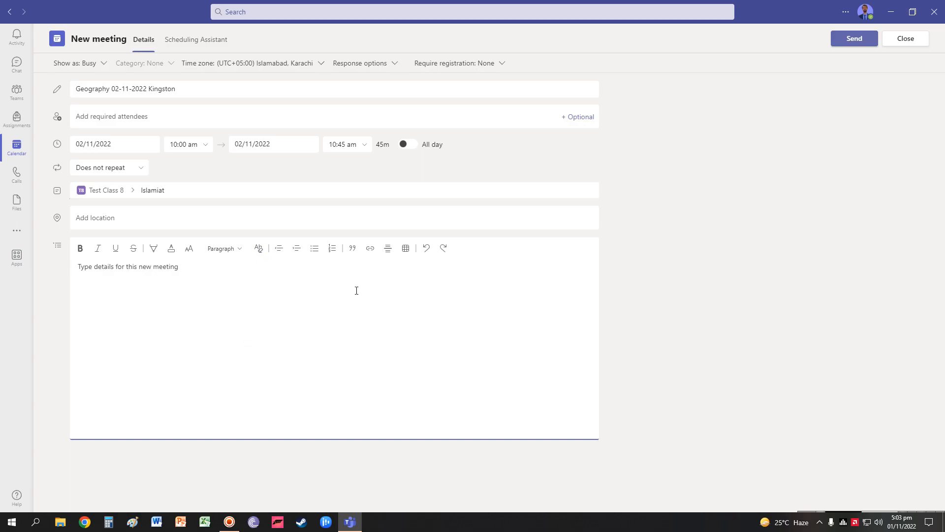
click(123, 115)
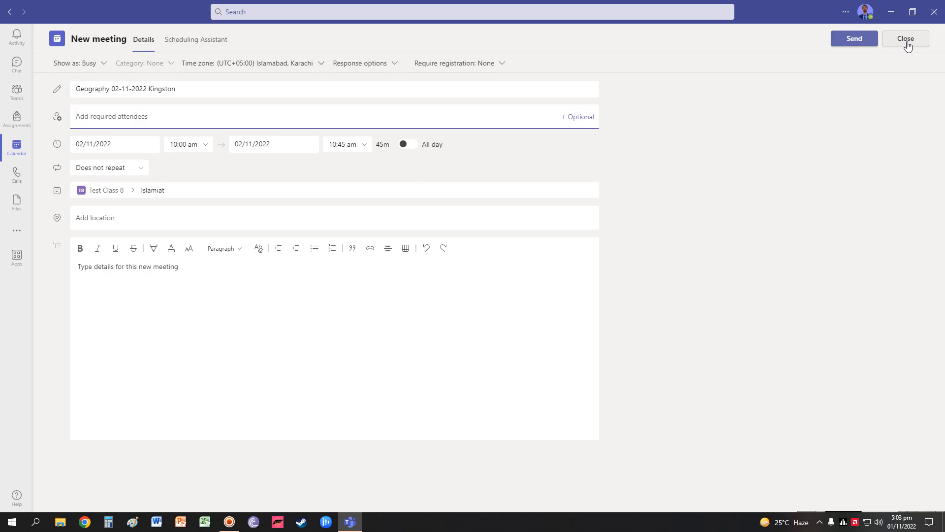
click(395, 65)
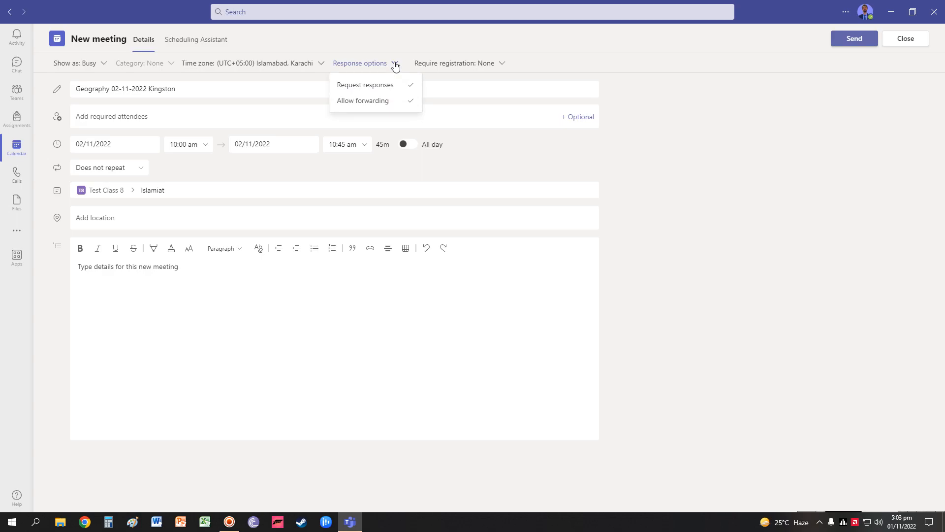
click(395, 65)
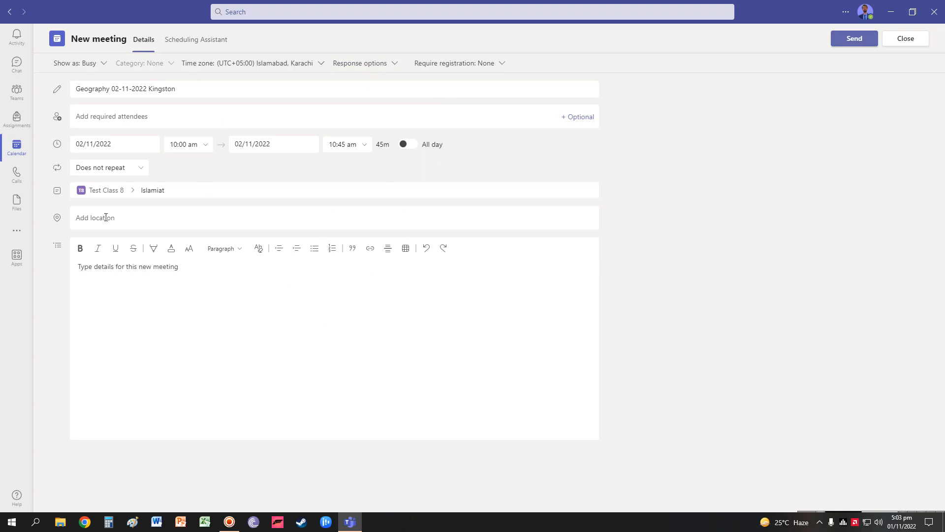
click(910, 45)
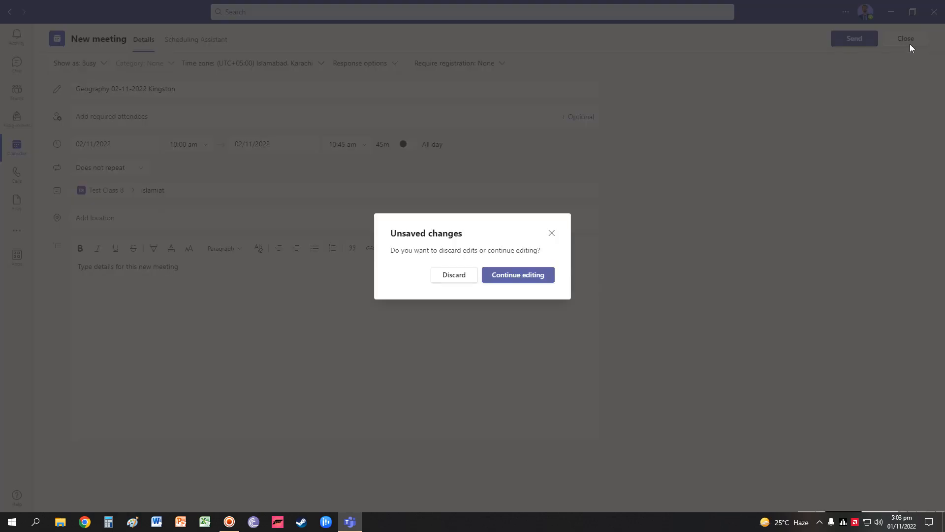
click(454, 275)
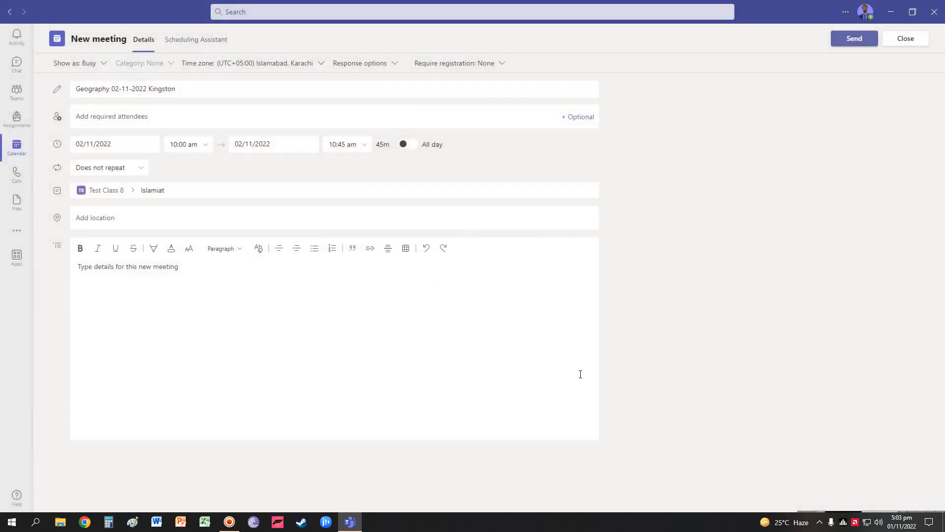